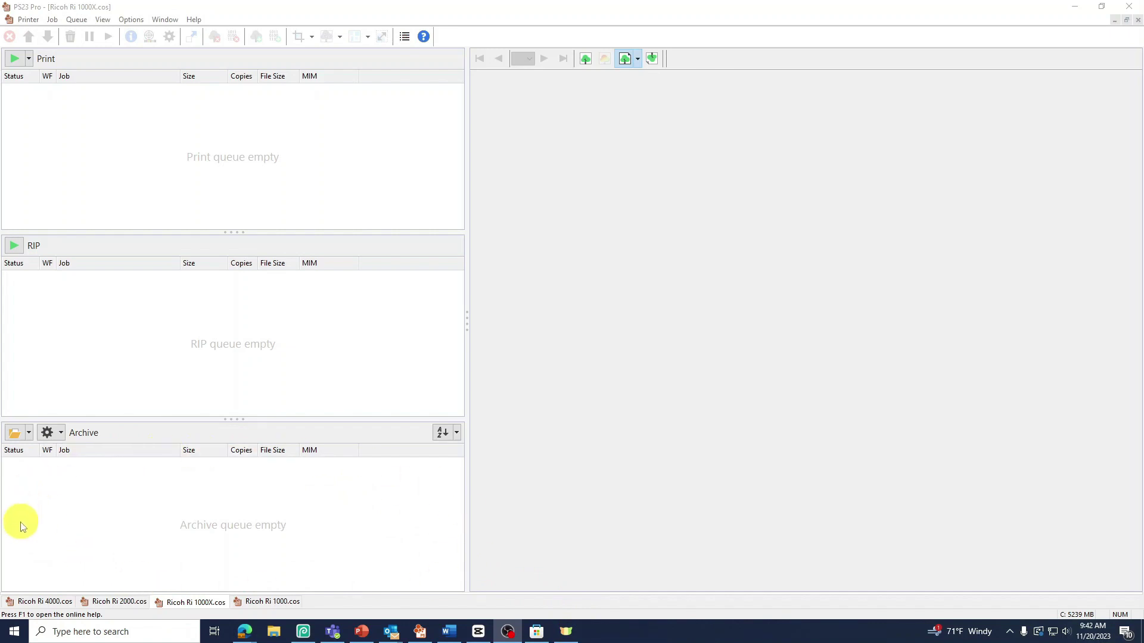
Step: Add the 'Red snake with ricoh logos' print graphic to the Archive queue as a new job
left_click(14, 433)
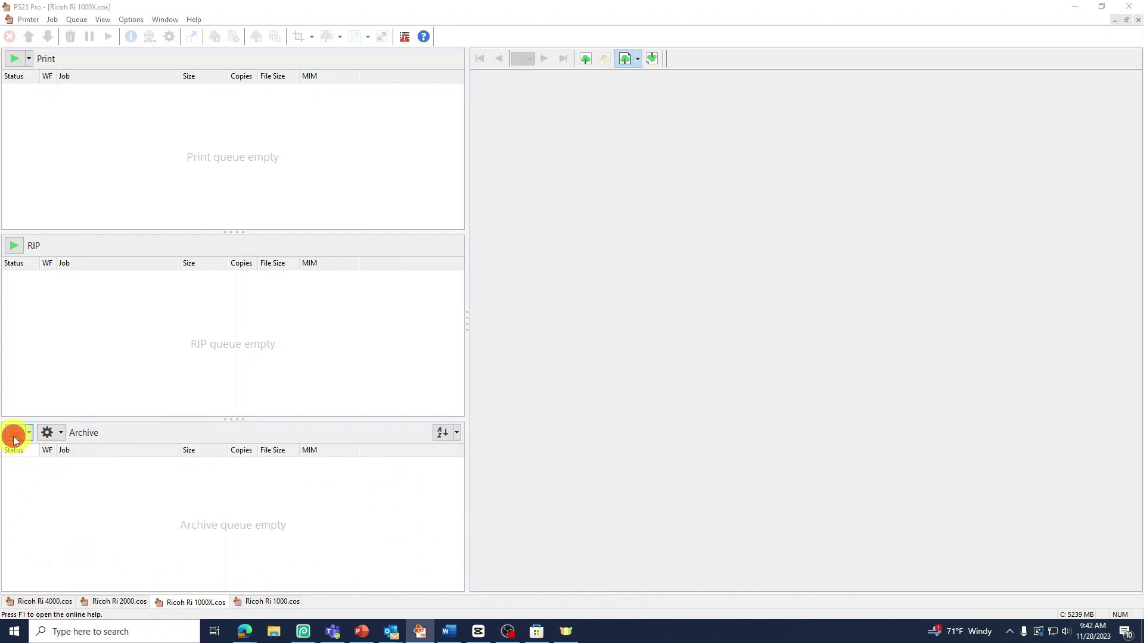
left_click(570, 265)
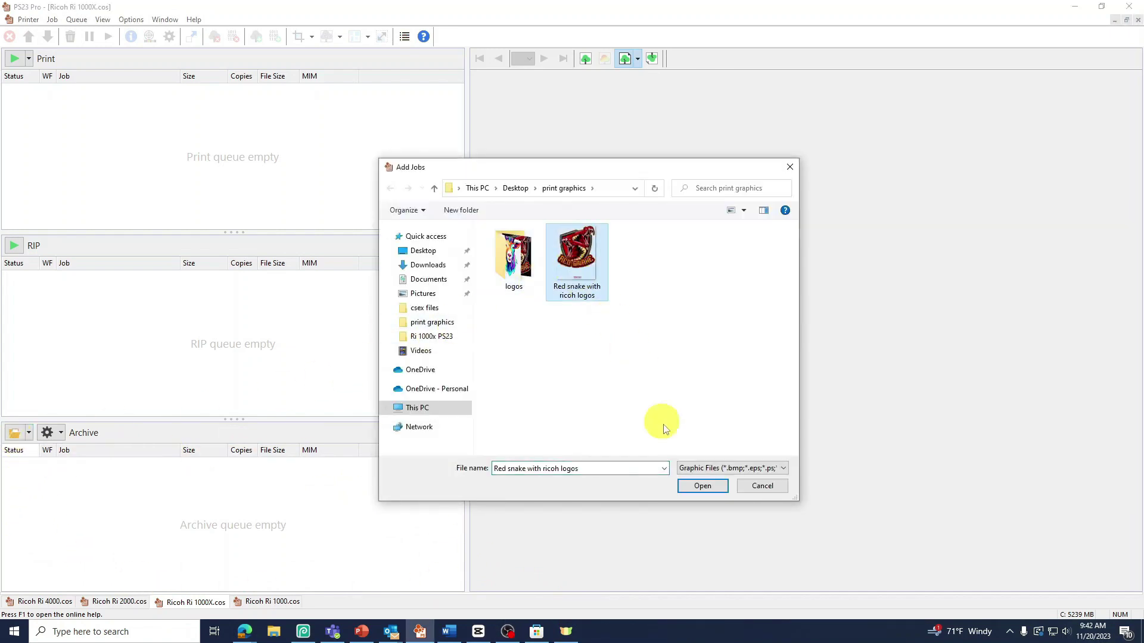
left_click(693, 487)
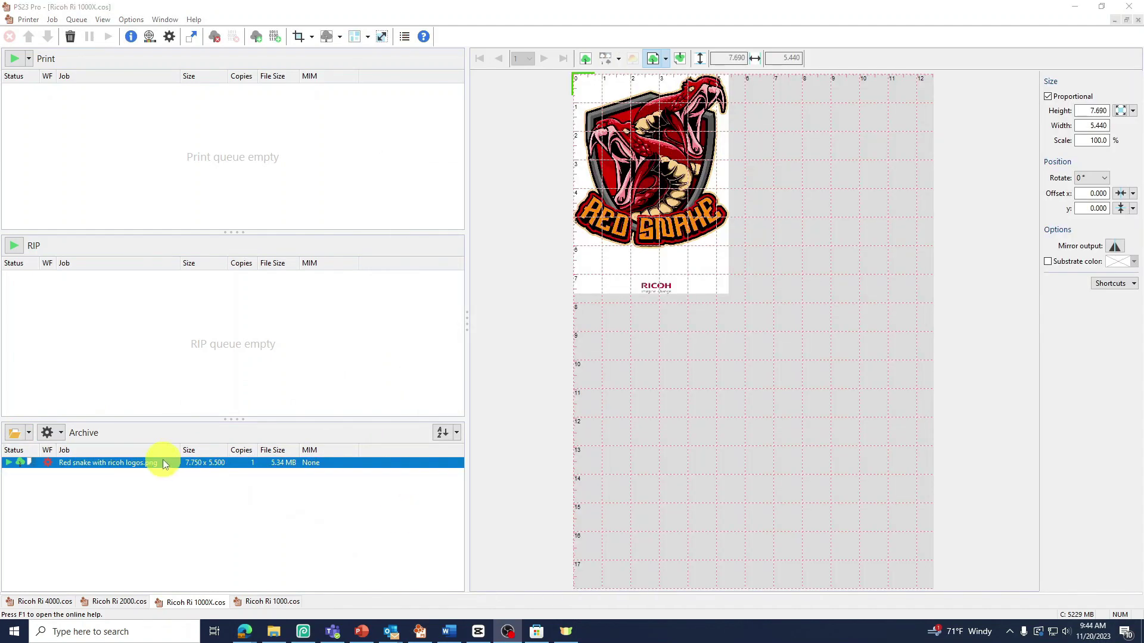
Step: Open the Red snake job's Color settings and browse for a saved .csex settings file
right_click(160, 459)
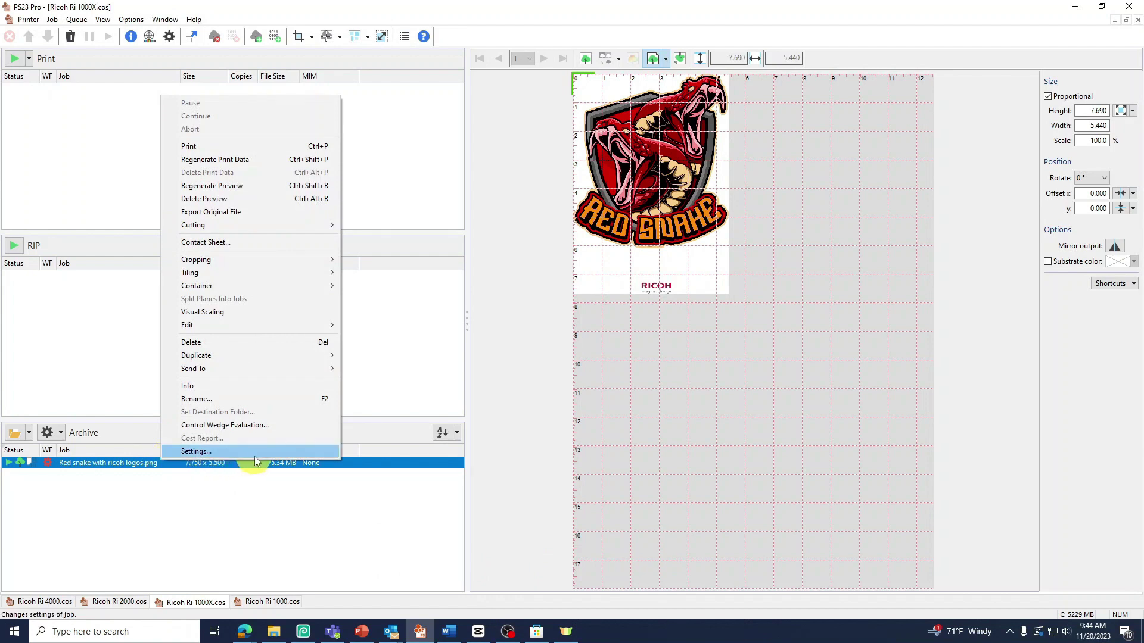
left_click(283, 452)
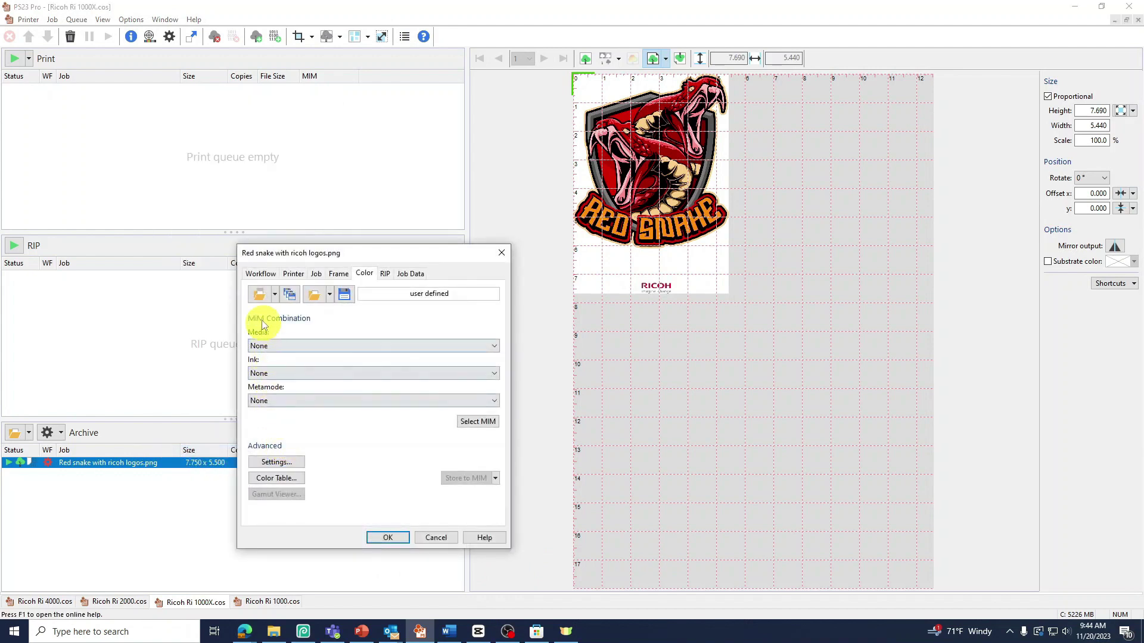
left_click(257, 298)
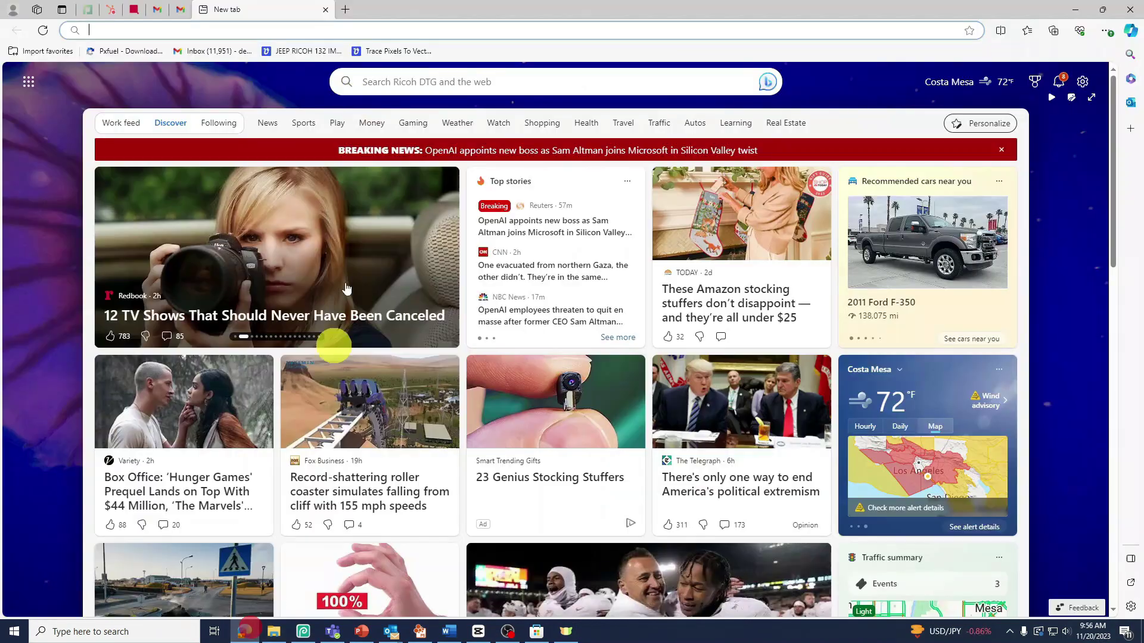
Step: Go to ricohdtg.com in Edge and open its customer support page
left_click(304, 31)
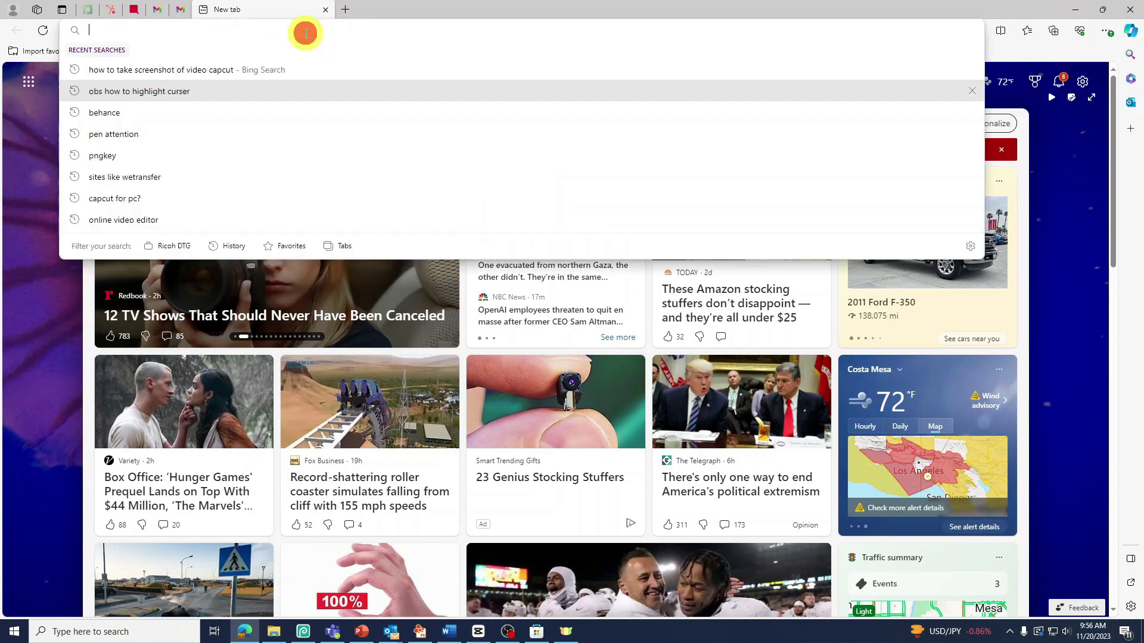
type("ric")
key("Return")
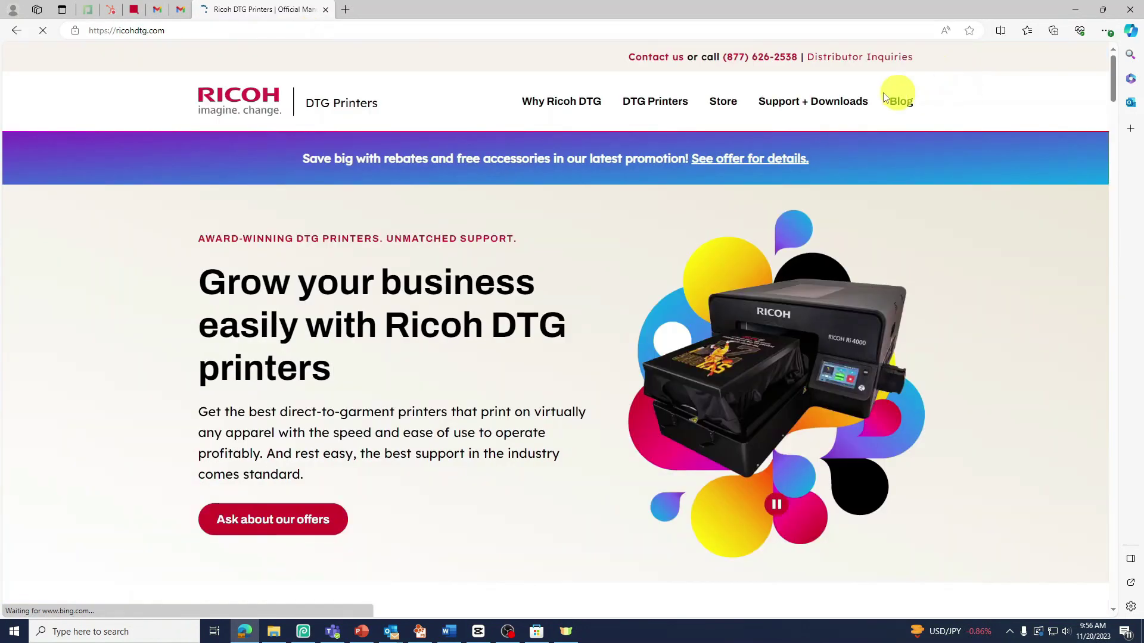
mouse_move(830, 107)
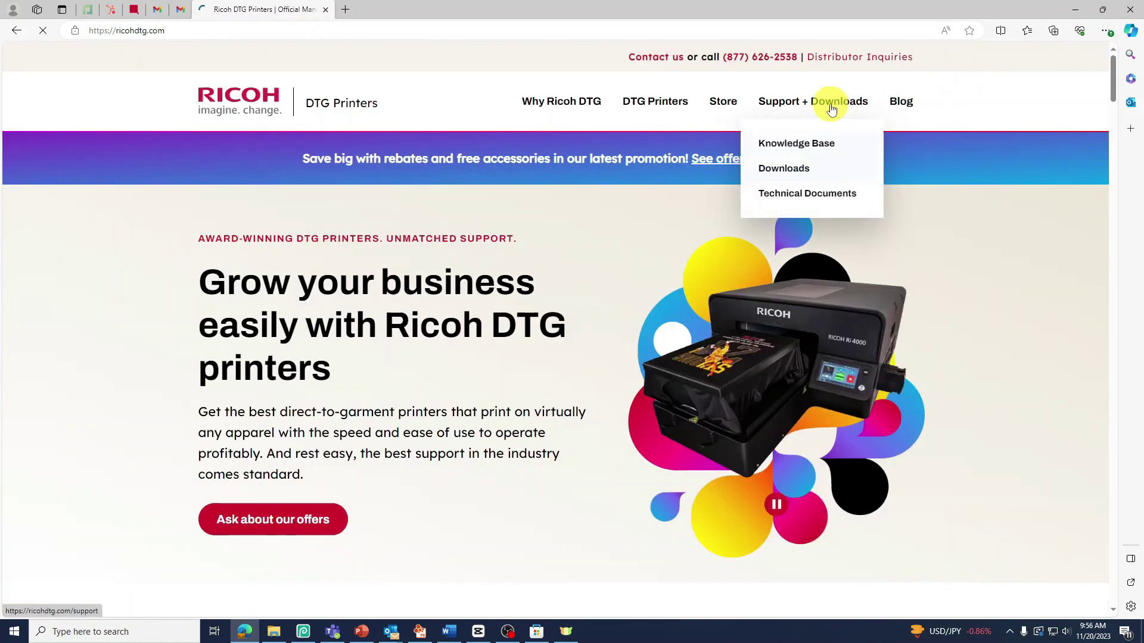
left_click(830, 106)
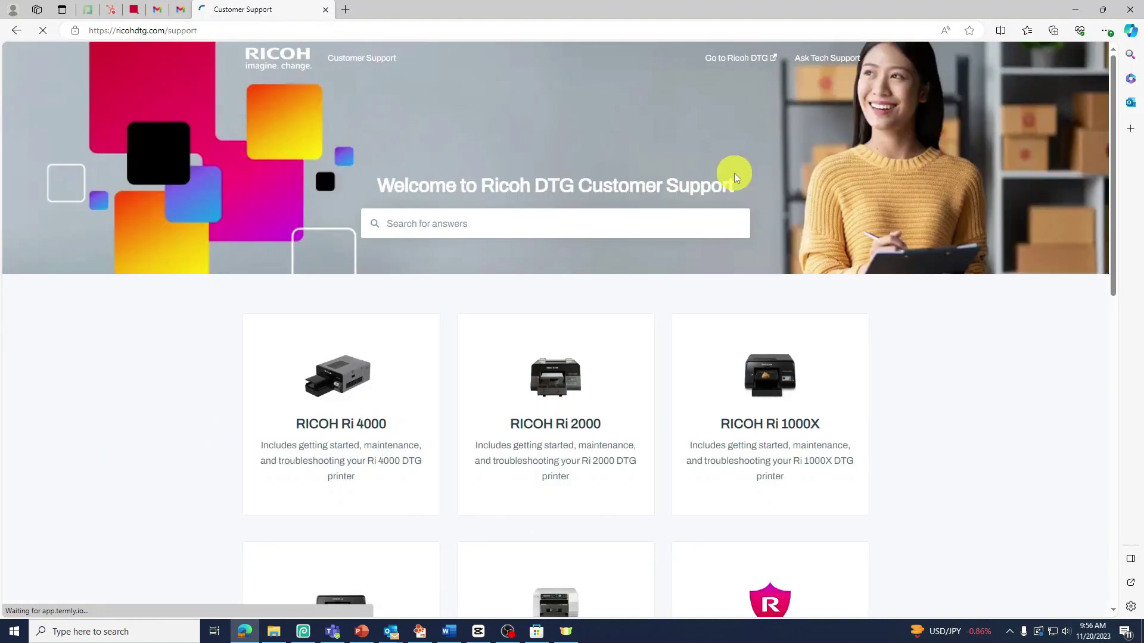
Step: Open the RICOH Ri 1000X downloads page and download the Black Garment settings file
scroll(768, 208, "down", 3)
left_click(781, 226)
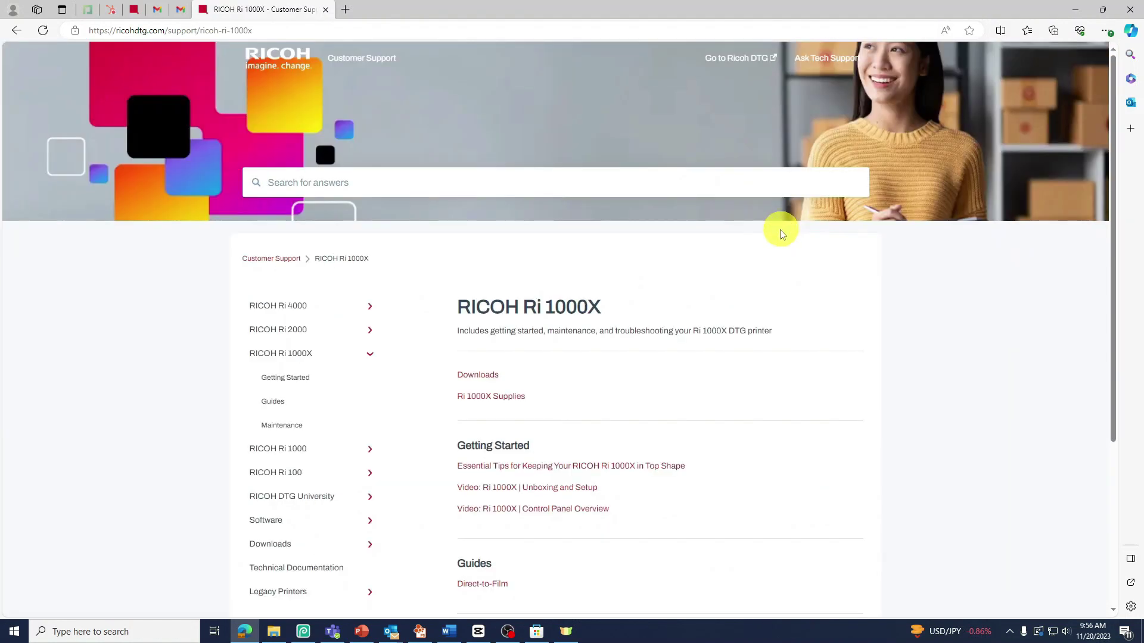
scroll(775, 238, "down", 2)
scroll(768, 249, "down", 1)
scroll(766, 248, "up", 2)
left_click(470, 223)
scroll(468, 223, "down", 3)
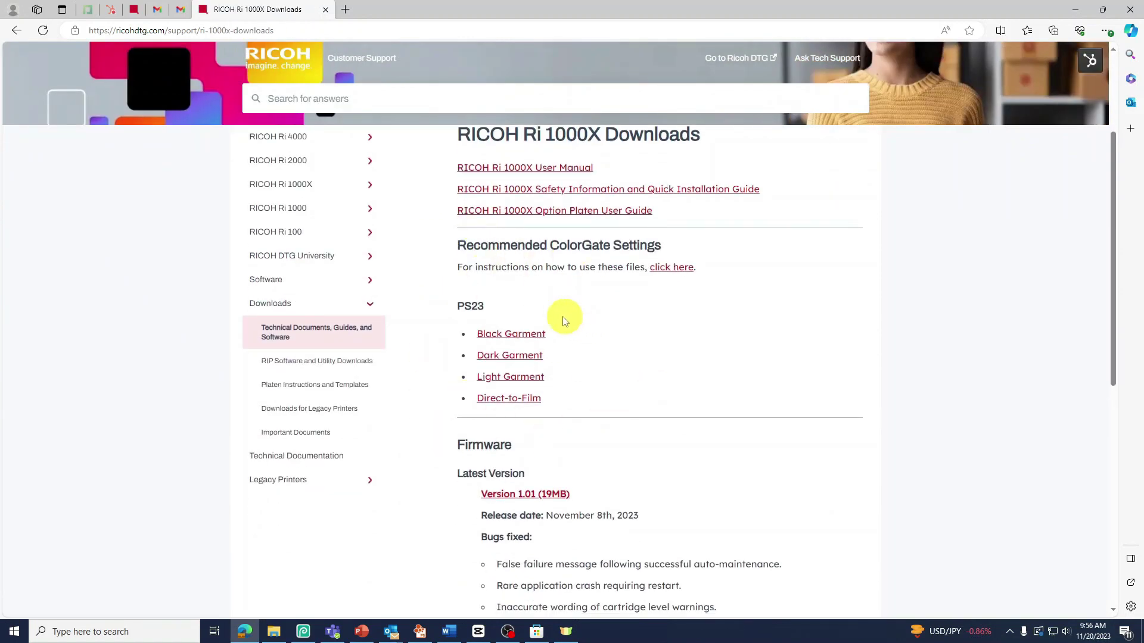
left_click(539, 333)
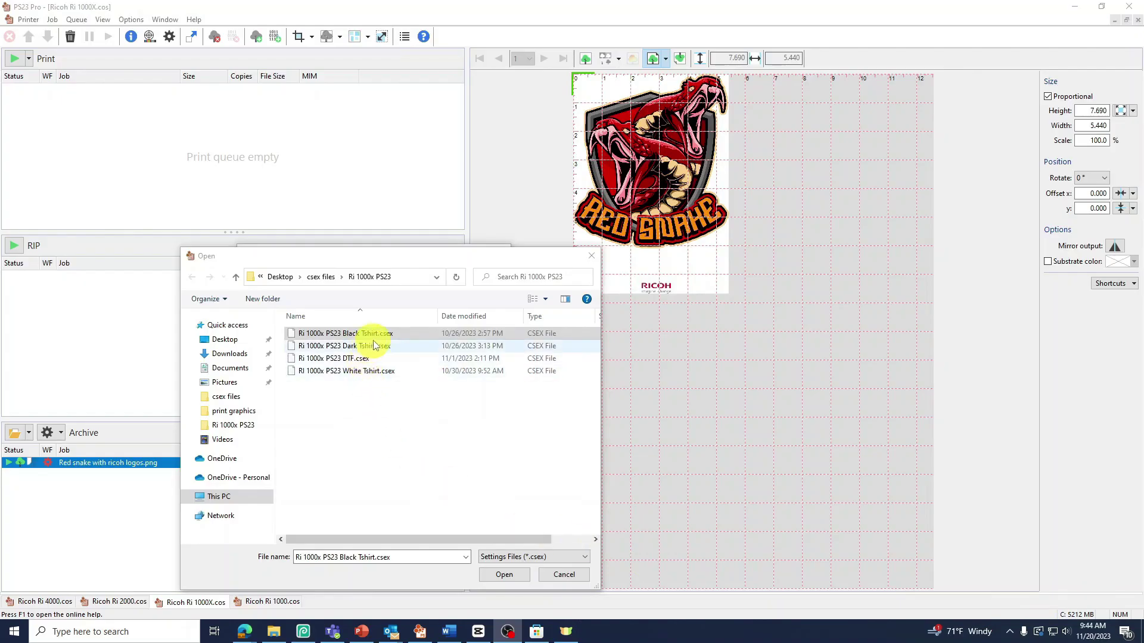
Step: Load 'Ri 1000x PS23 Black Tshirt.csex' and apply it to the Red snake job
left_click(509, 577)
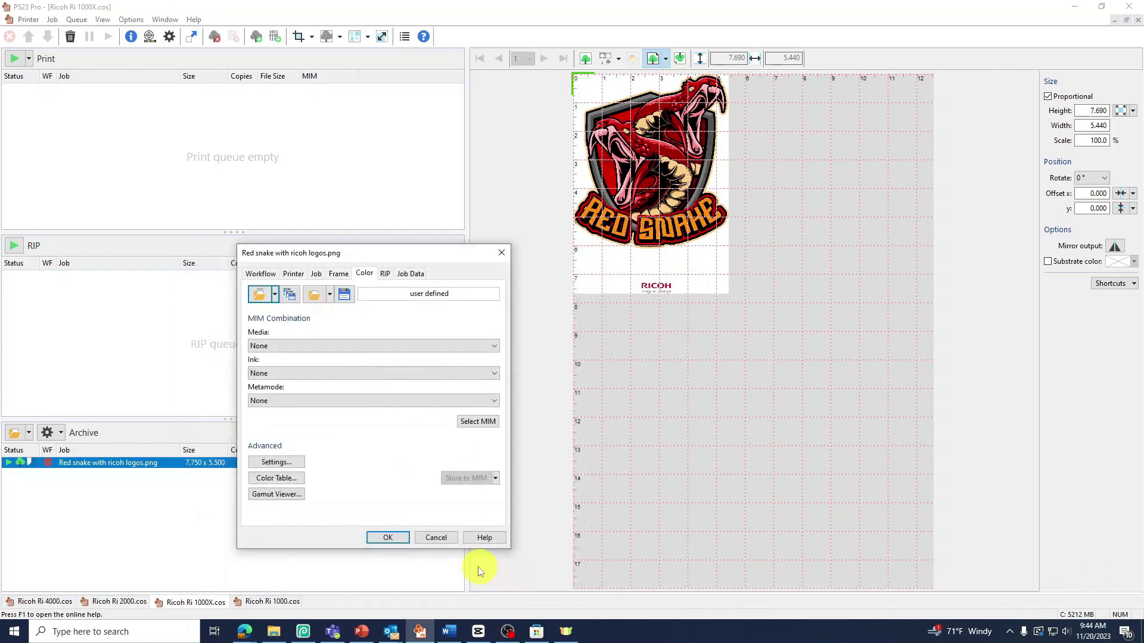
left_click(386, 538)
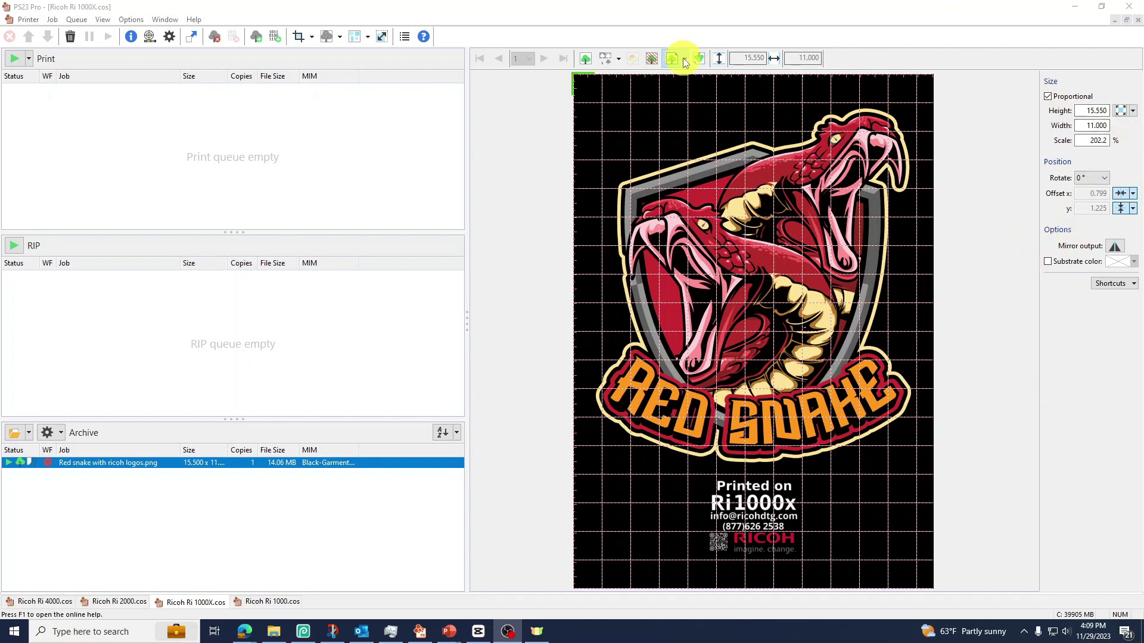
left_click(690, 83)
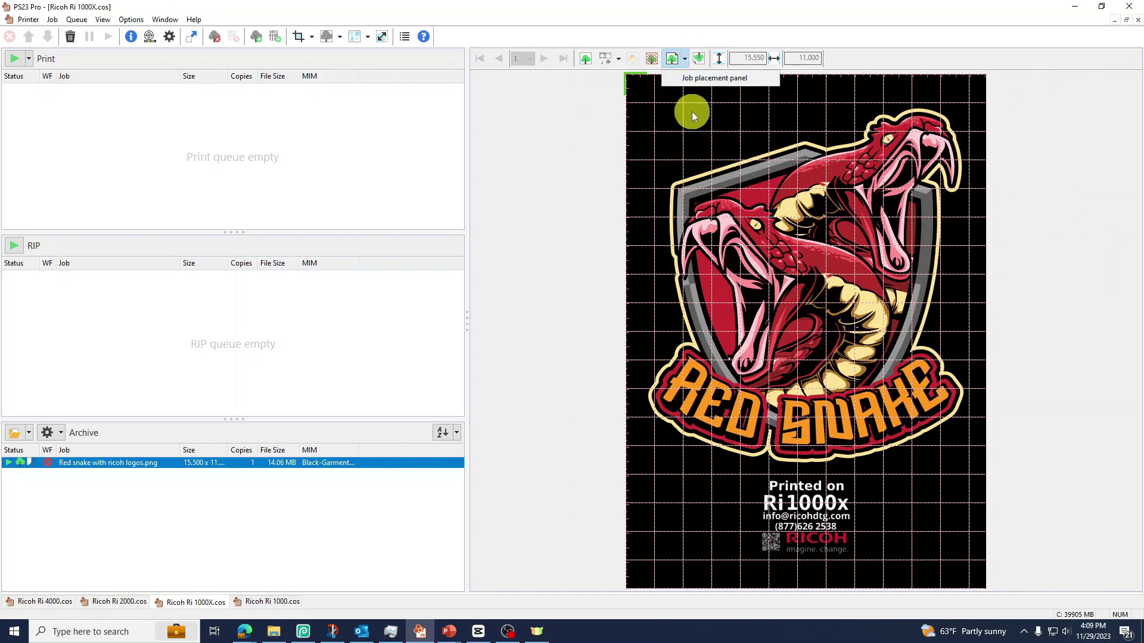
left_click(685, 82)
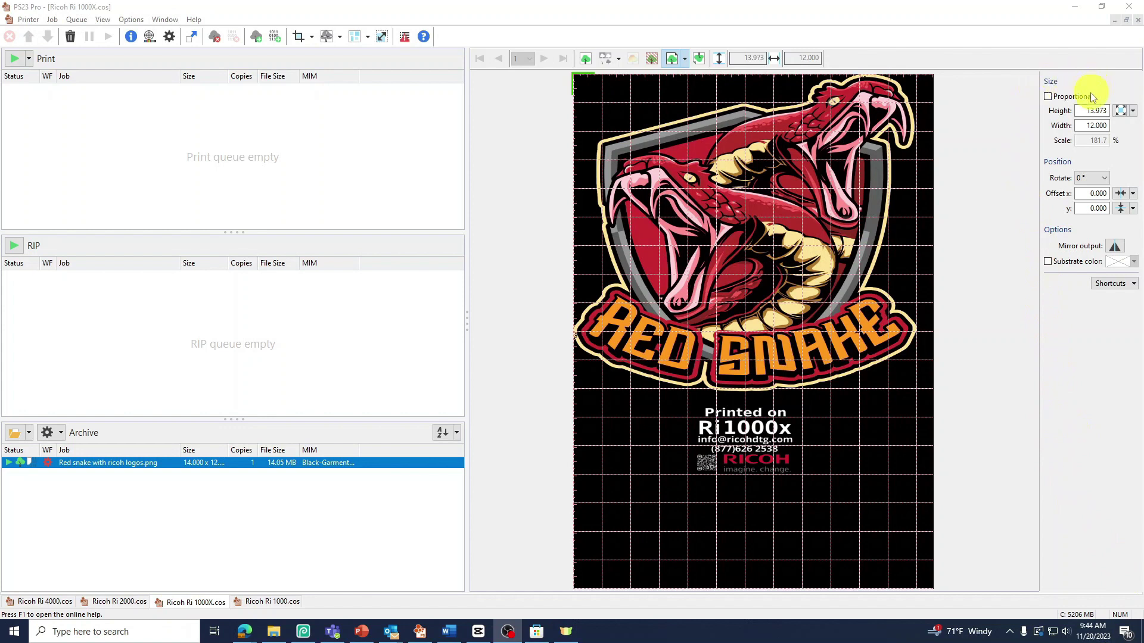
Step: Turn on proportional scaling and set the width to 11, giving 15.550 x 11.000 at 202.2%
left_click(1050, 97)
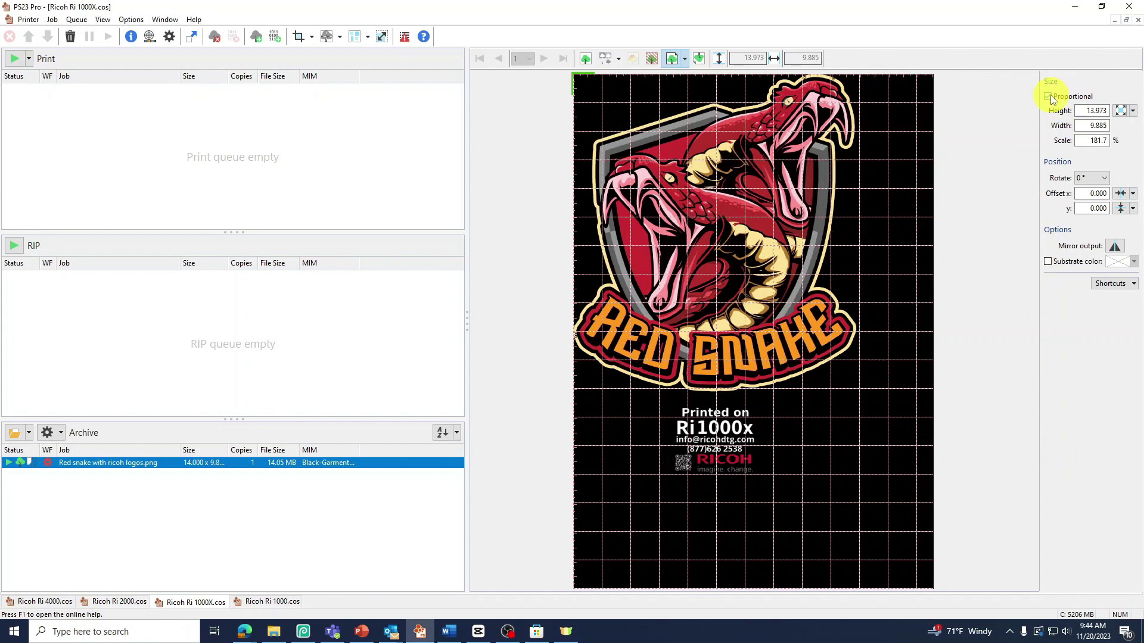
double_click(1082, 110)
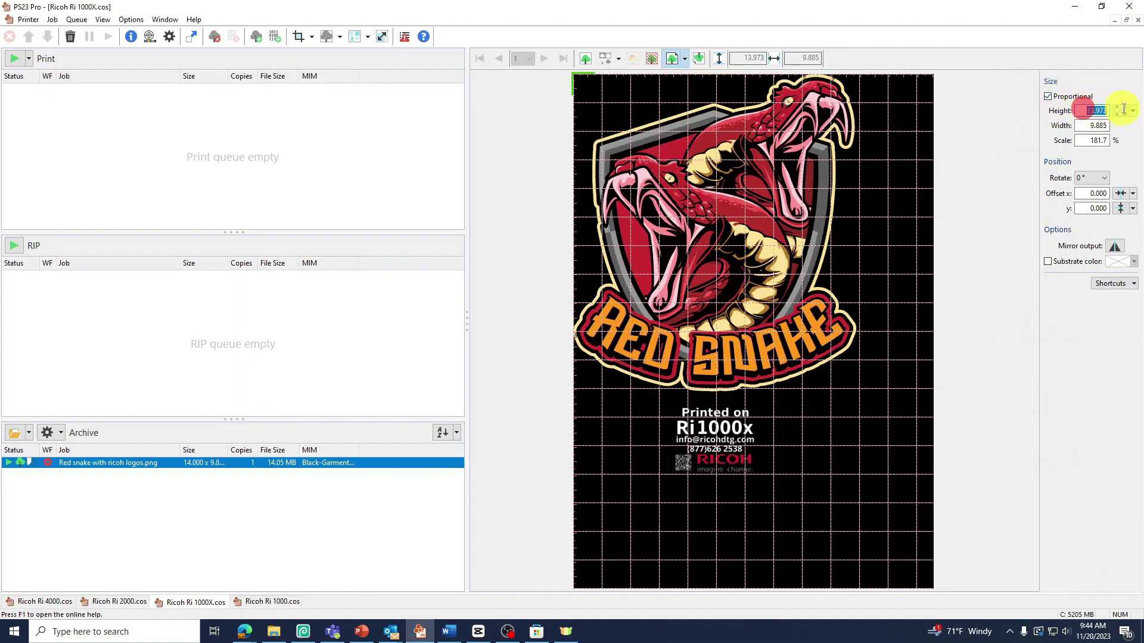
double_click(1090, 125)
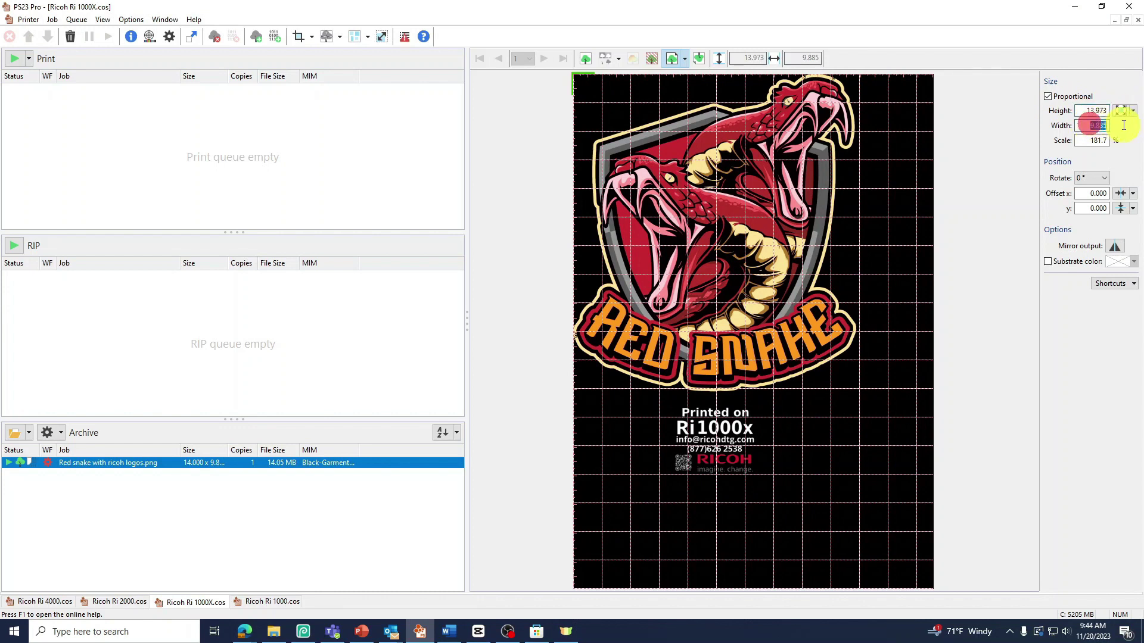
type("11")
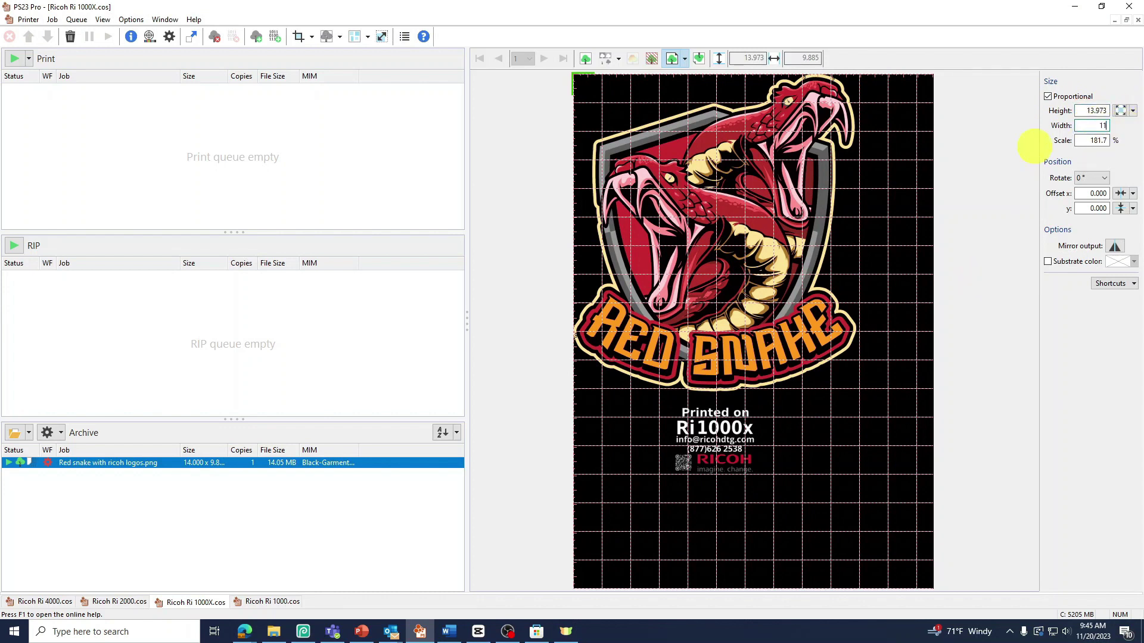
key("Return")
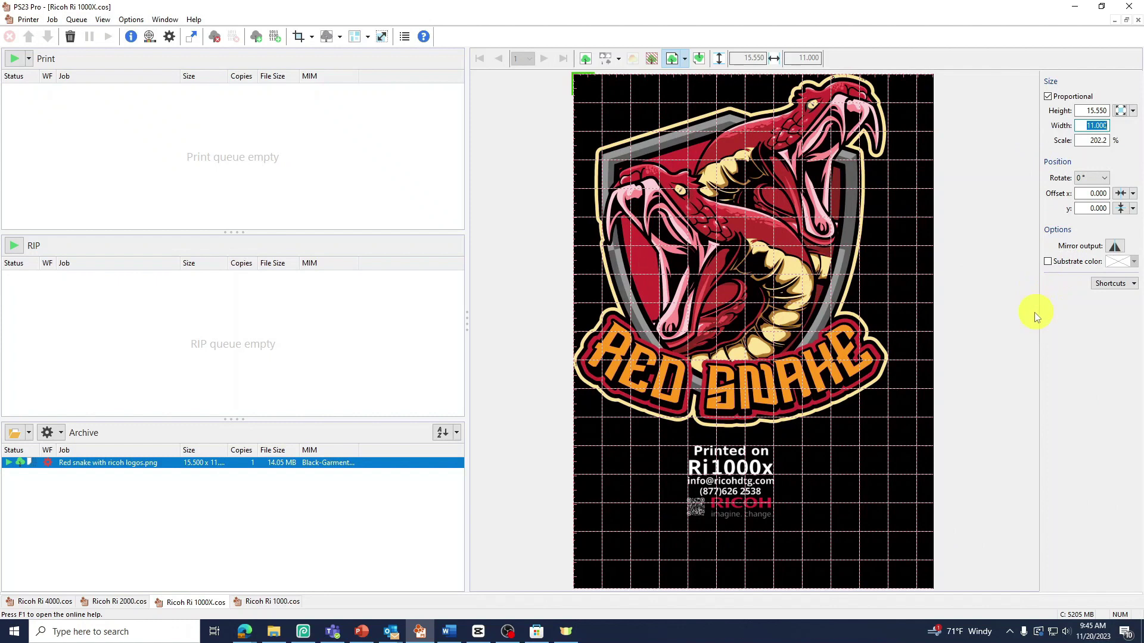
left_click(1100, 179)
Step: Keep rotation at 0°, centre the artwork horizontally, and set the vertical offset to 1.000
left_click(1123, 174)
left_click(1124, 194)
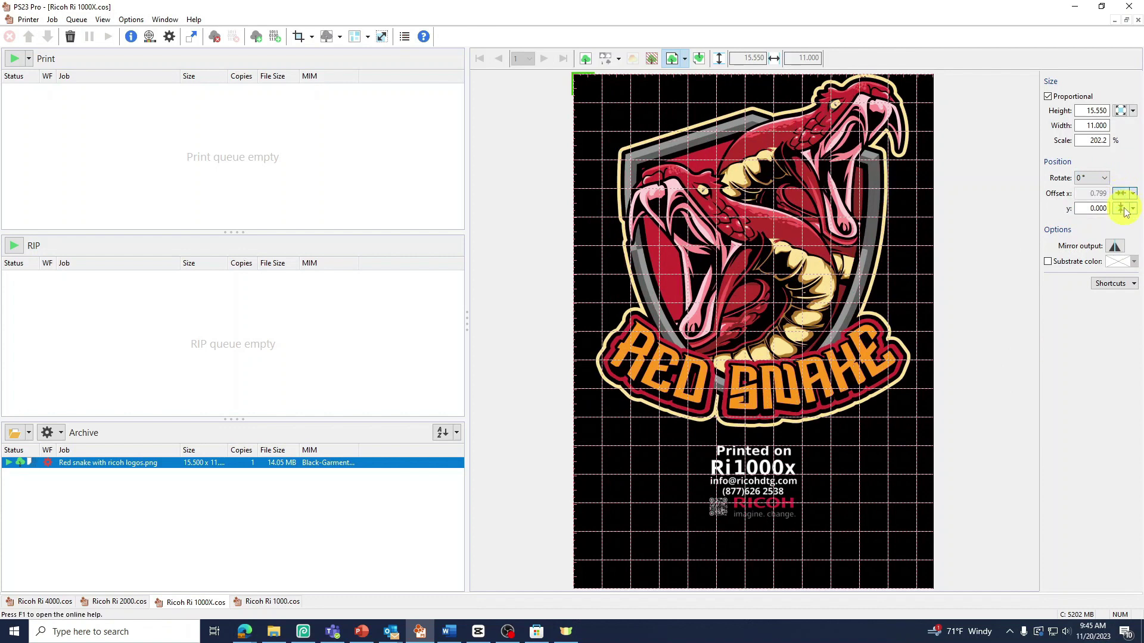
left_click(1123, 209)
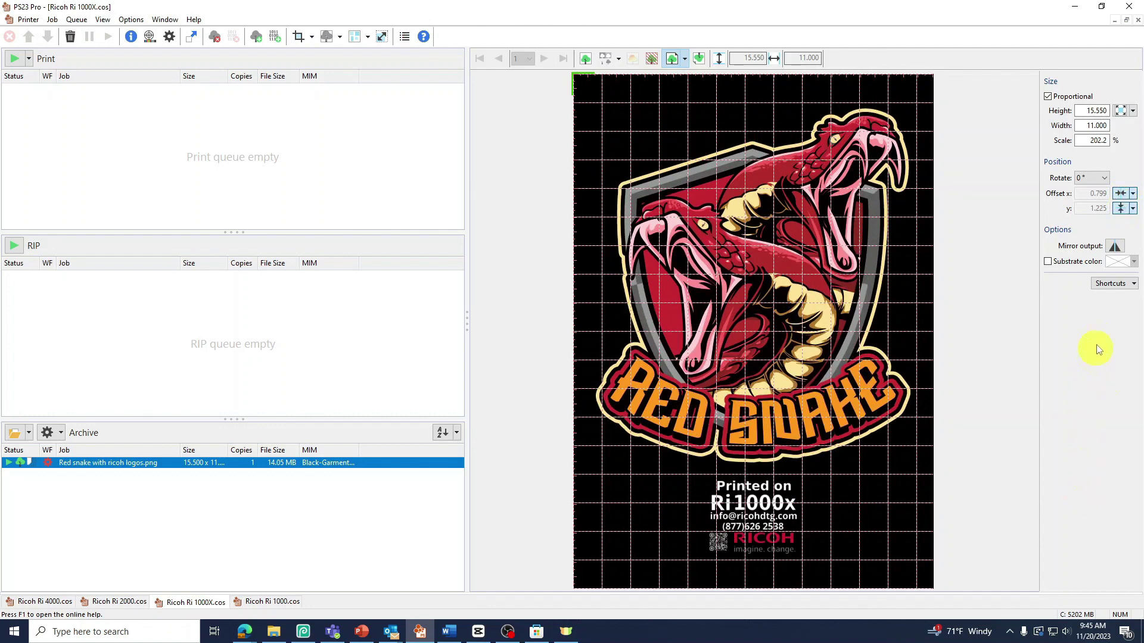
left_click(1121, 208)
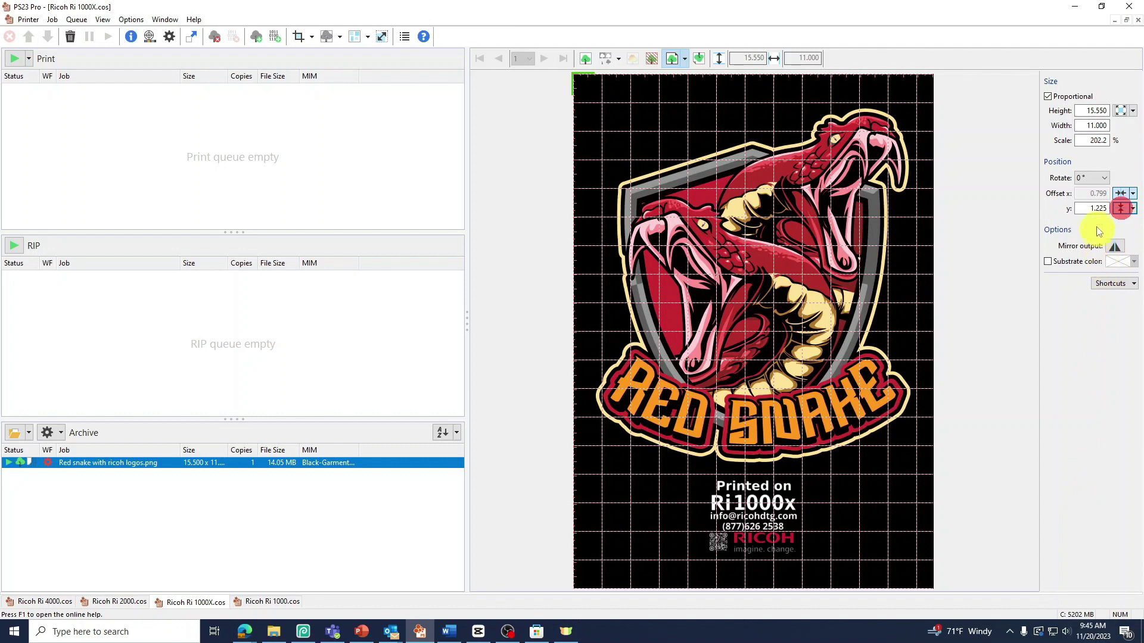
double_click(1091, 208)
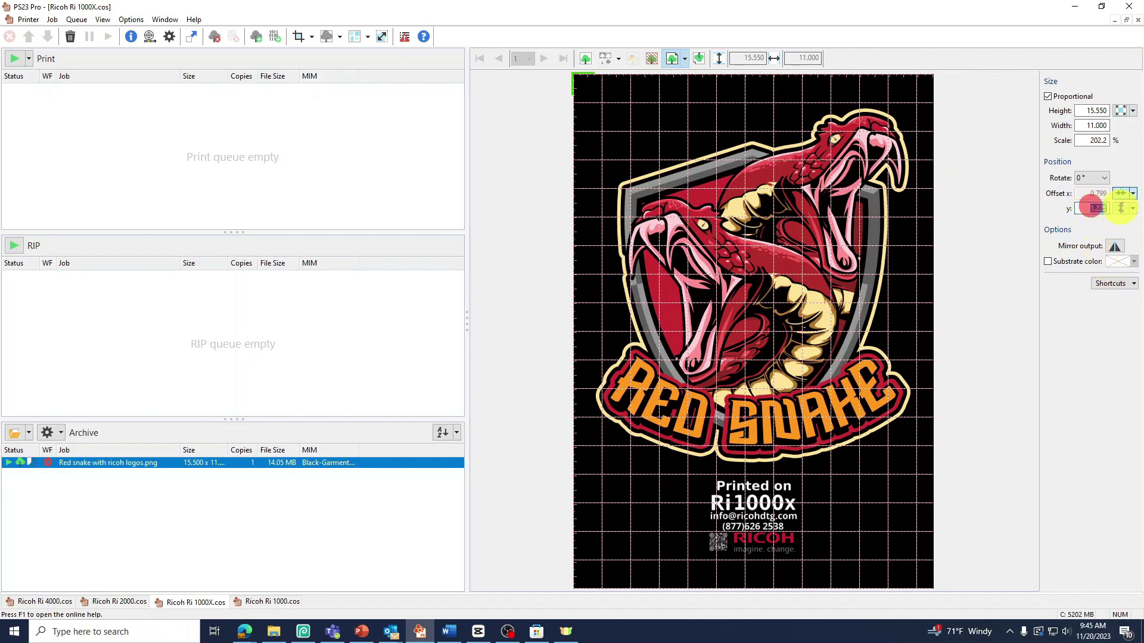
type("1")
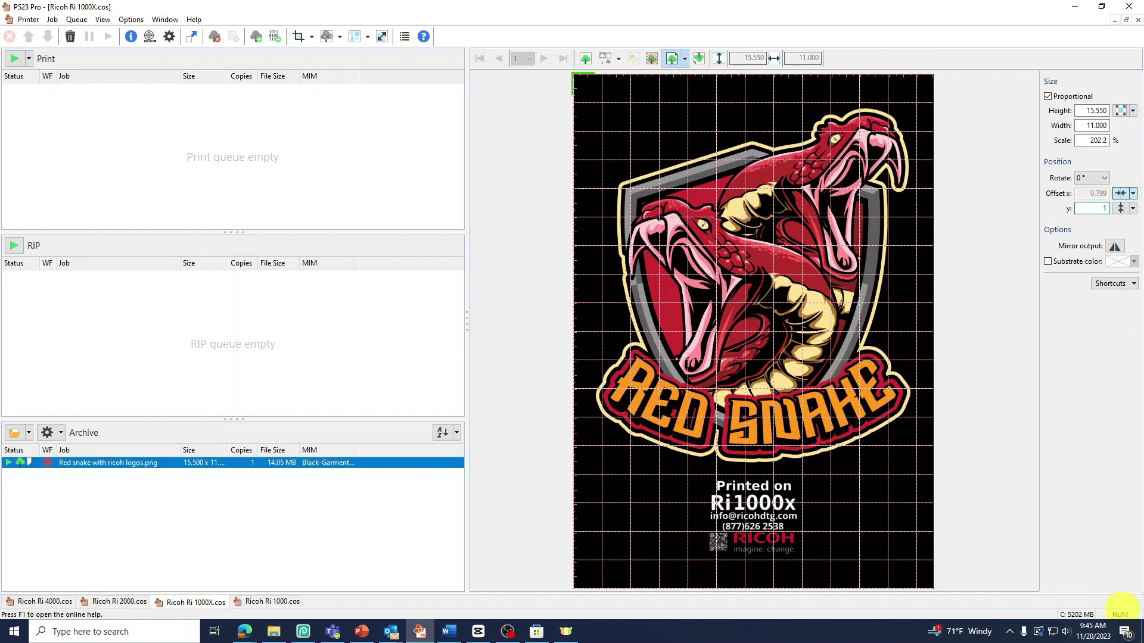
key("Return")
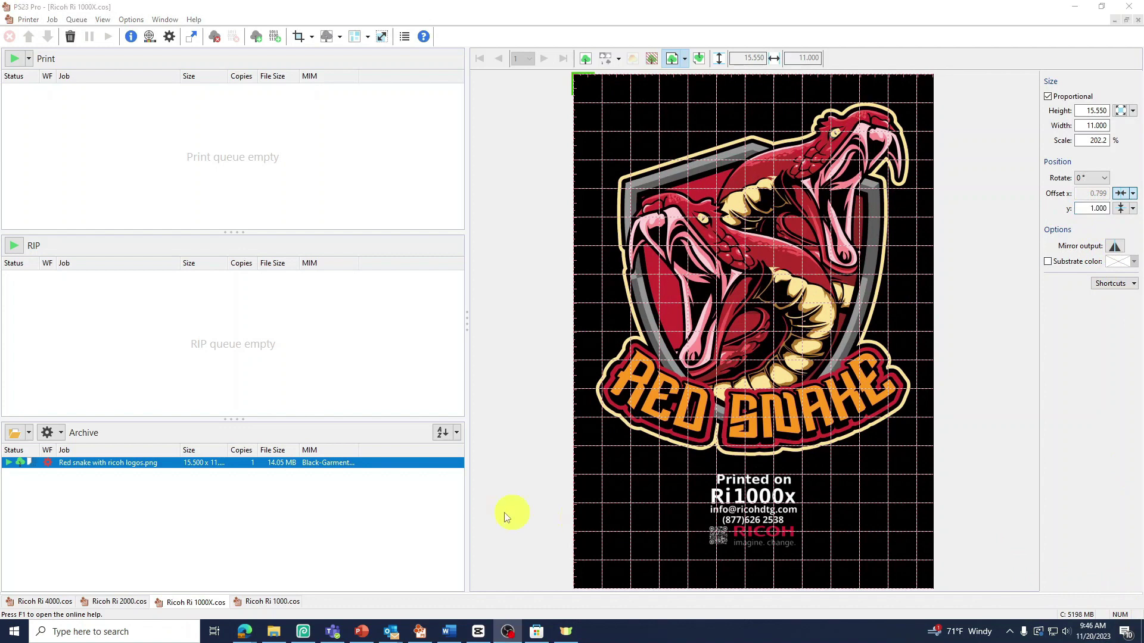
Step: Open the Red snake job's Advanced Settings from its Color settings
right_click(216, 465)
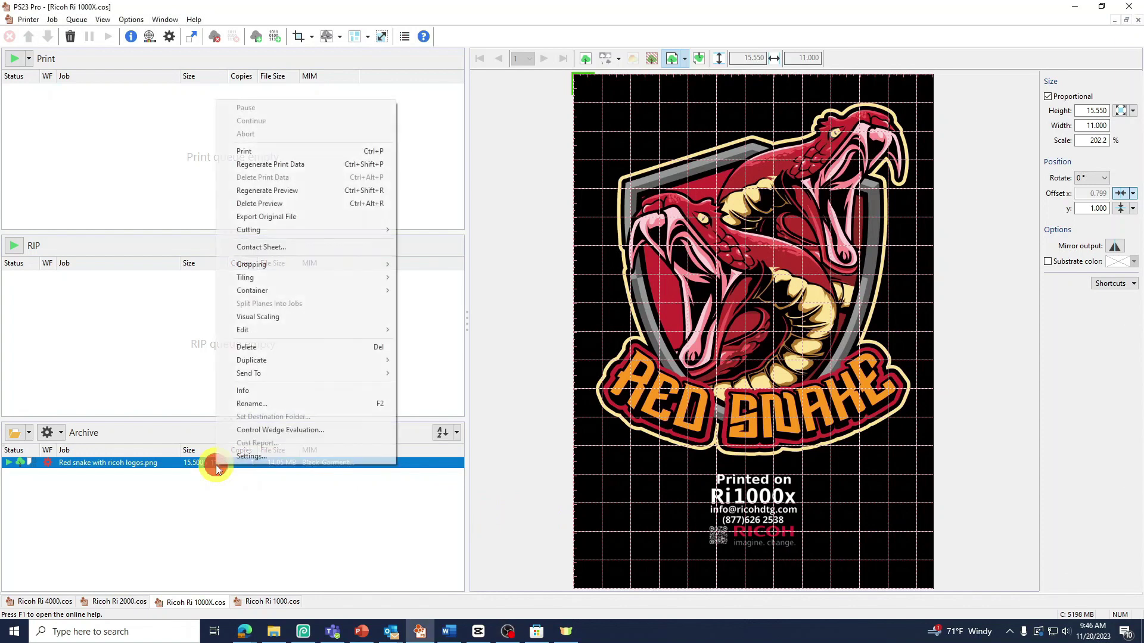
left_click(297, 456)
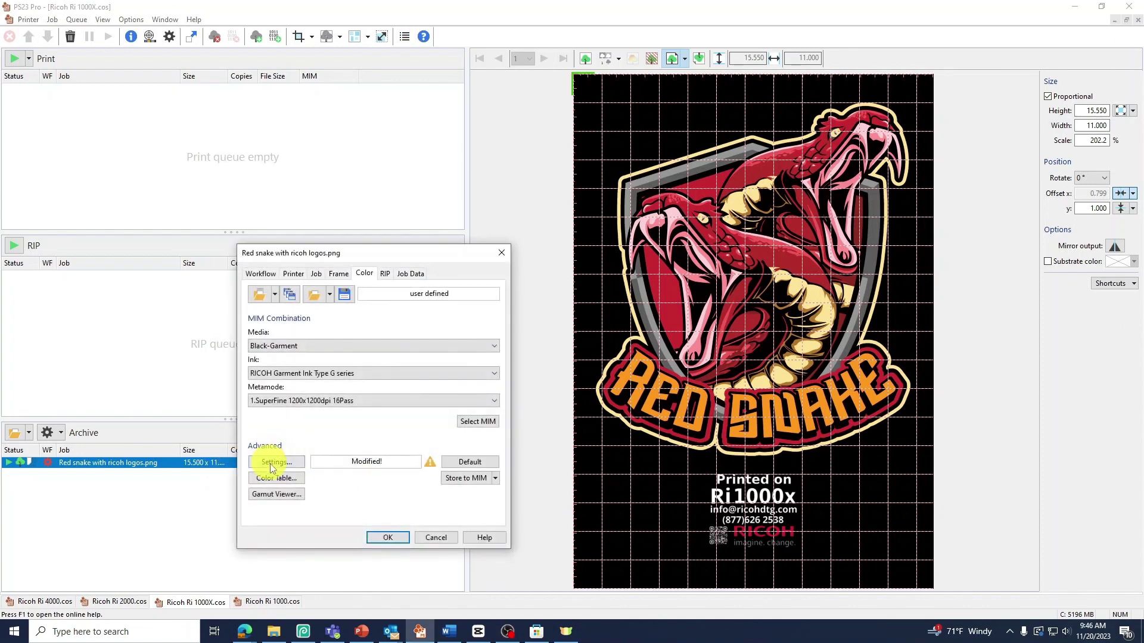
left_click(298, 463)
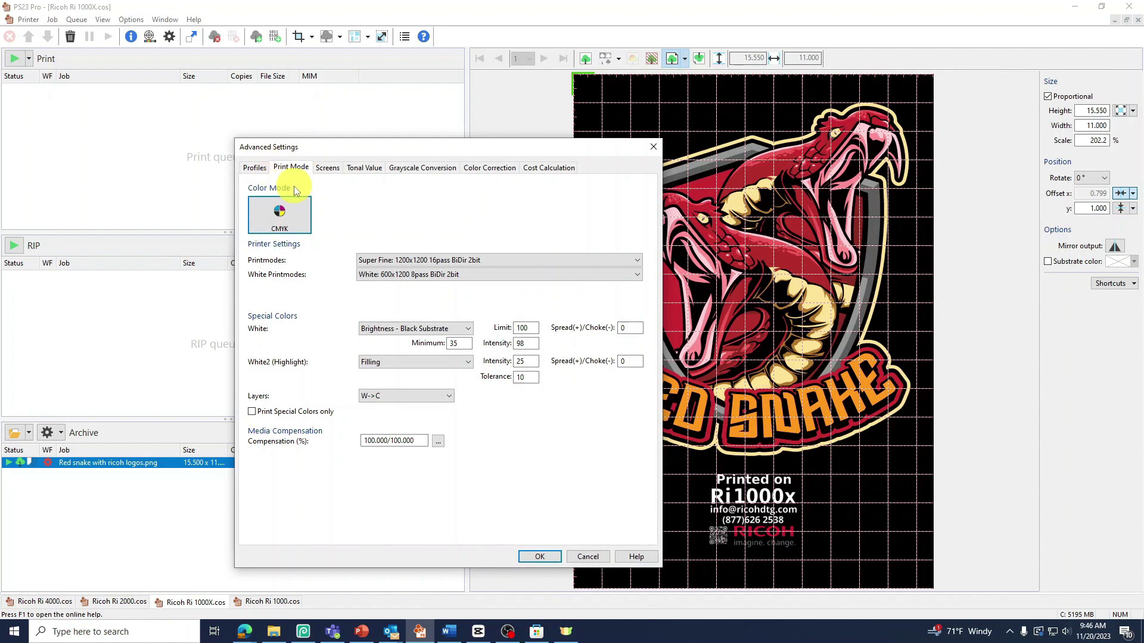
Step: Choose 'White: 1200x1200 16pass BiDir 2bit' as the white printmode
left_click(619, 279)
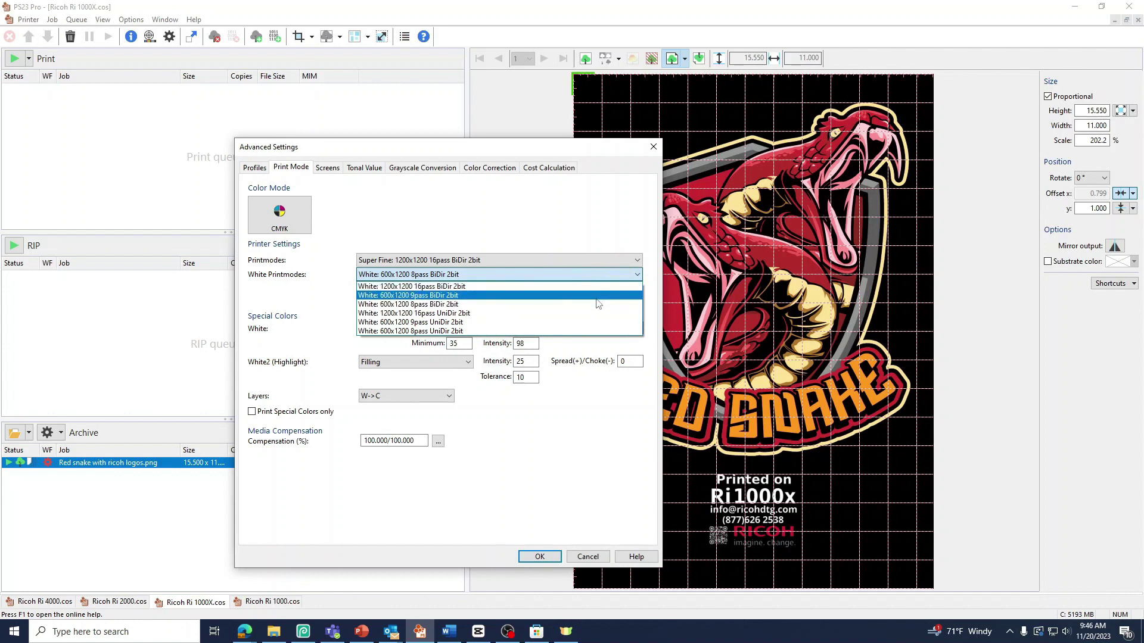
left_click(482, 287)
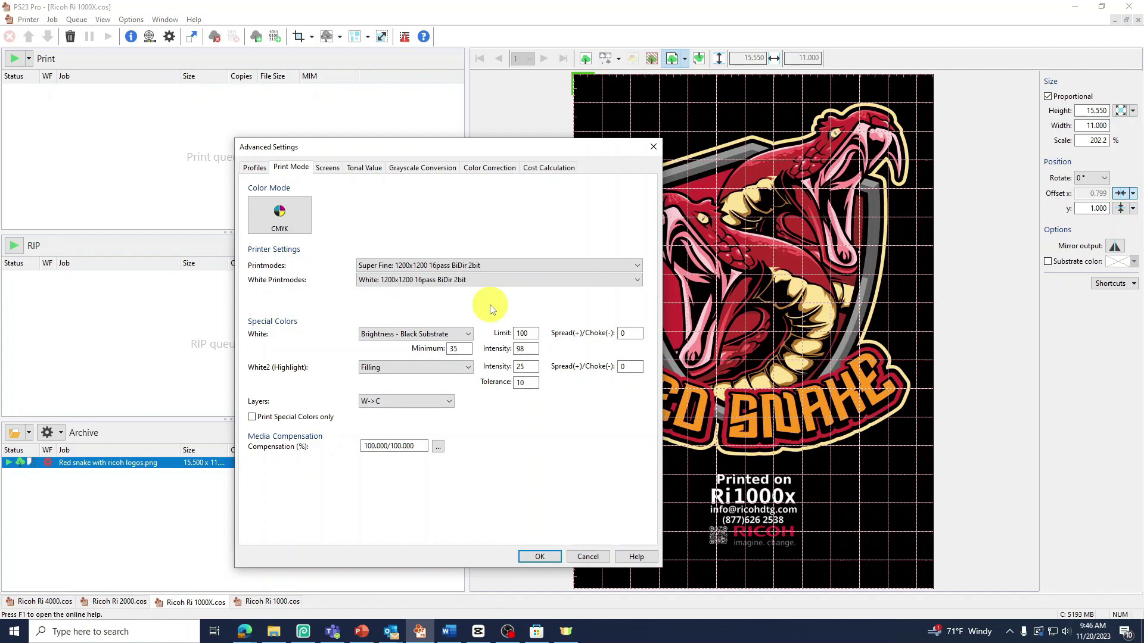
key("alt+Tab")
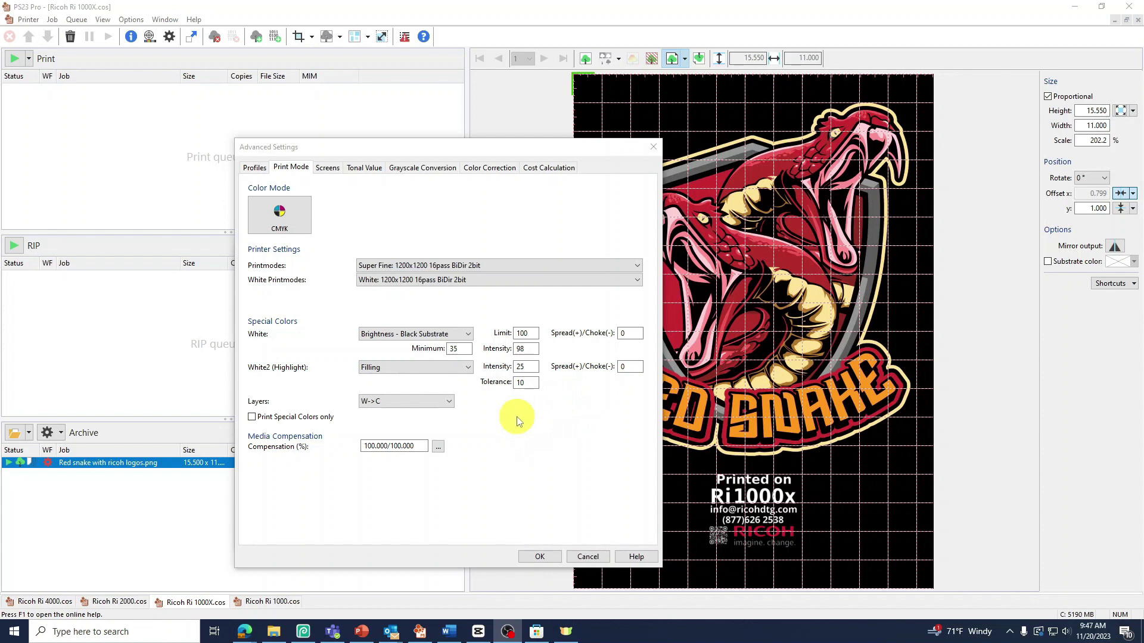
Step: Switch the White special colour to Brightness, then select its Limit and Intensity values
left_click(445, 333)
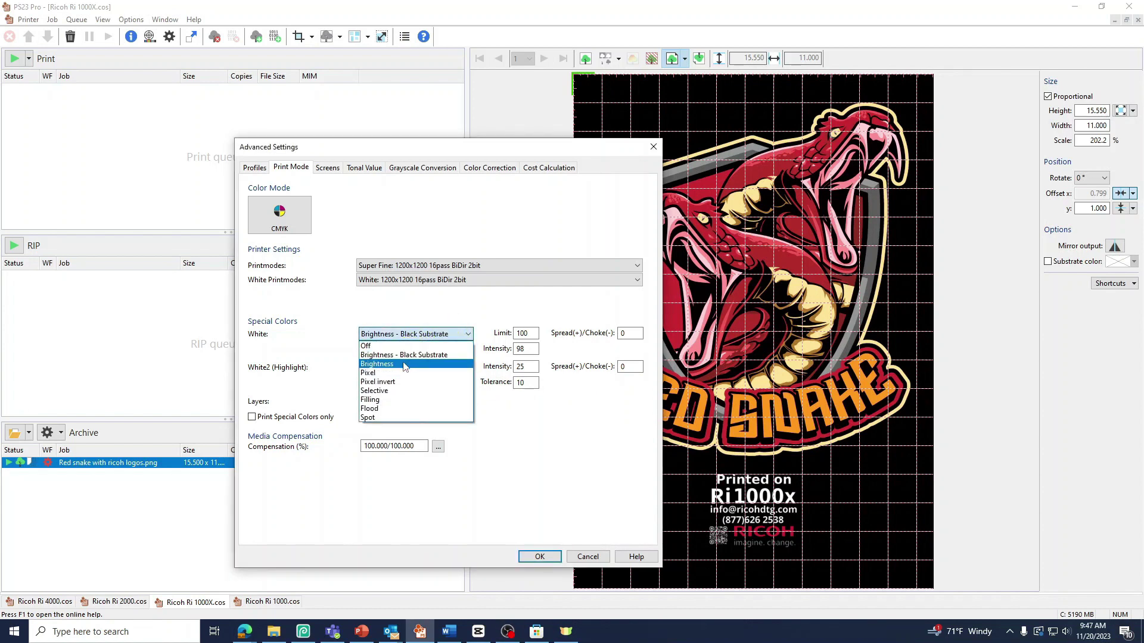
left_click(404, 364)
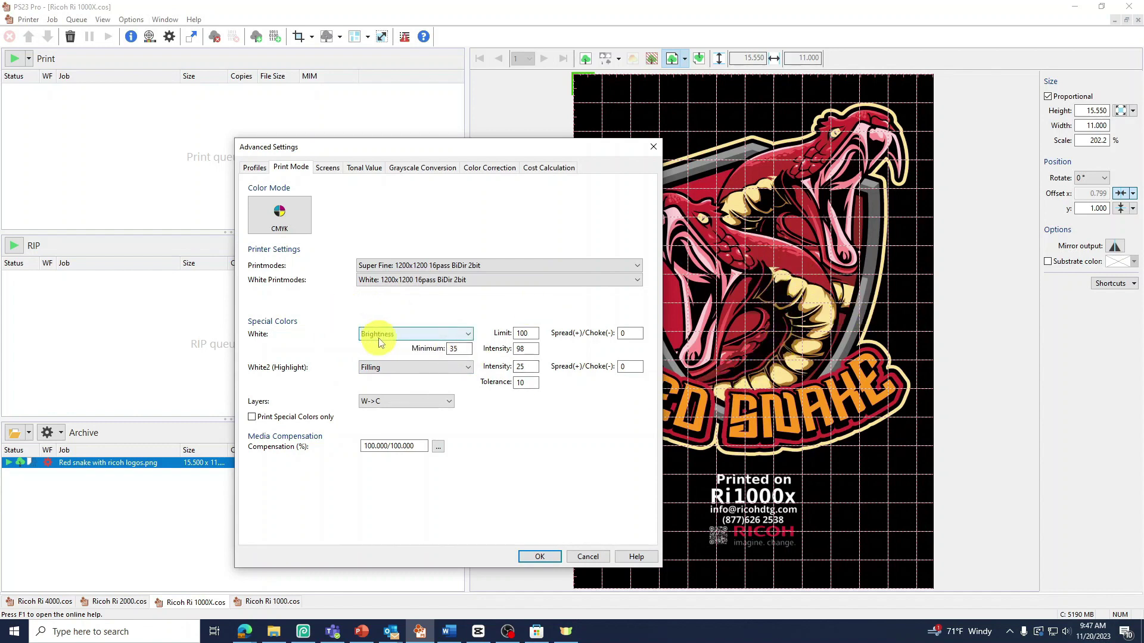
left_click(534, 330)
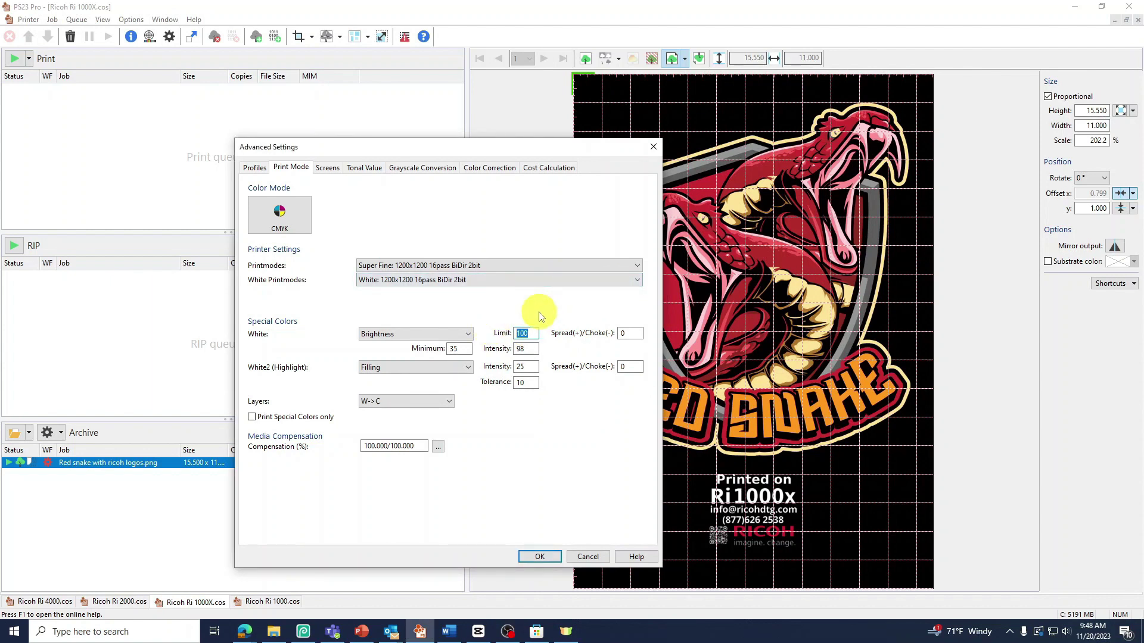
left_click(524, 350)
double_click(462, 348)
left_click(632, 333)
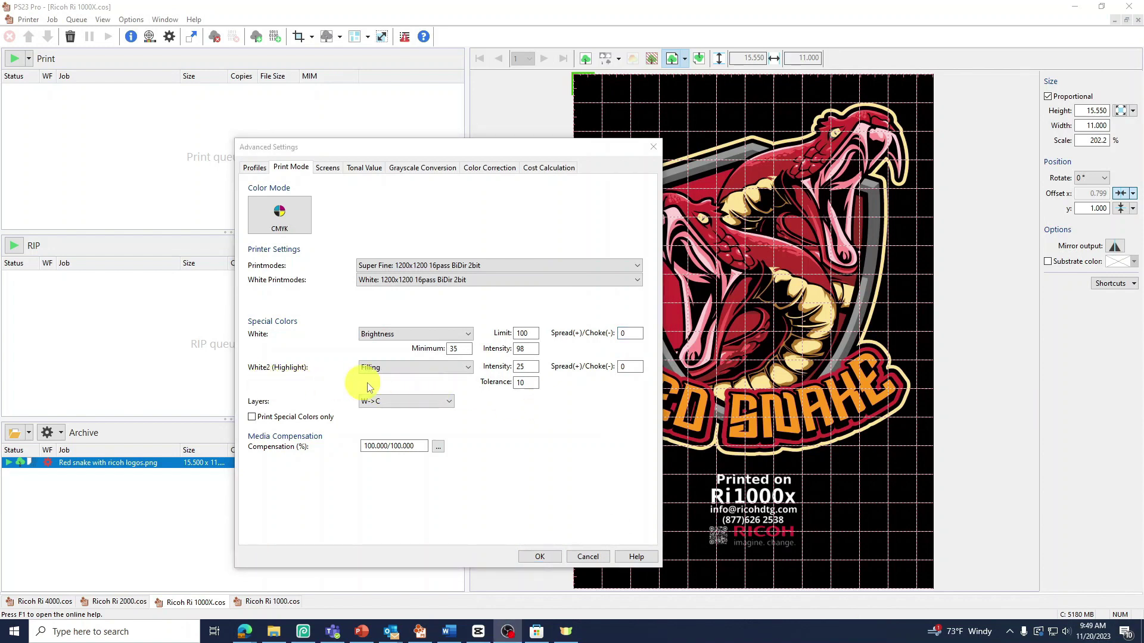
left_click(465, 368)
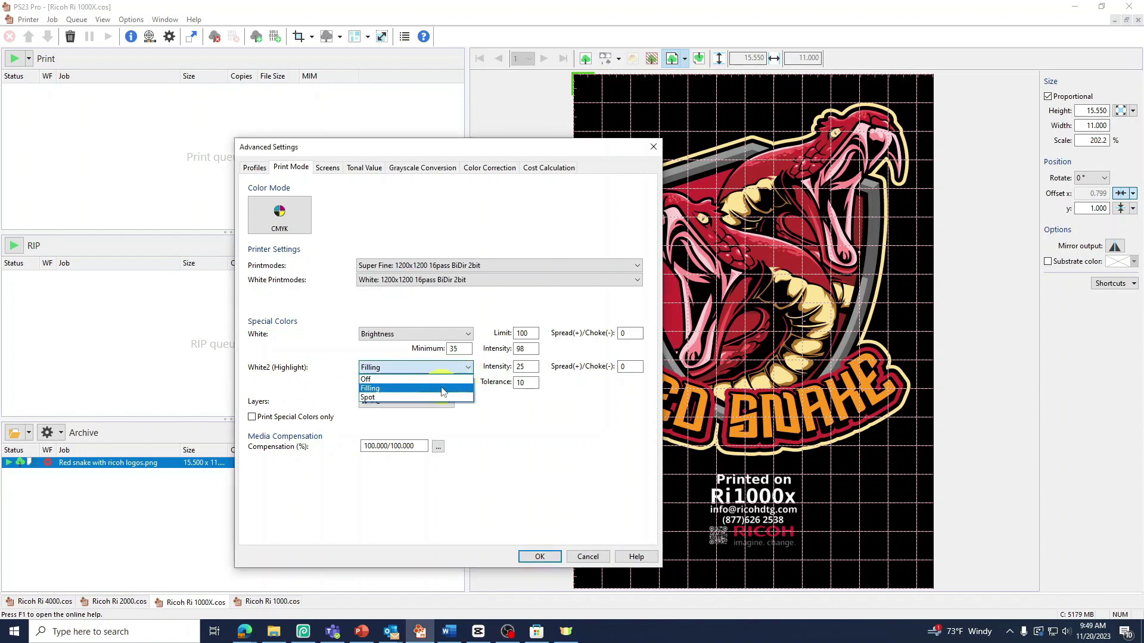
left_click(442, 389)
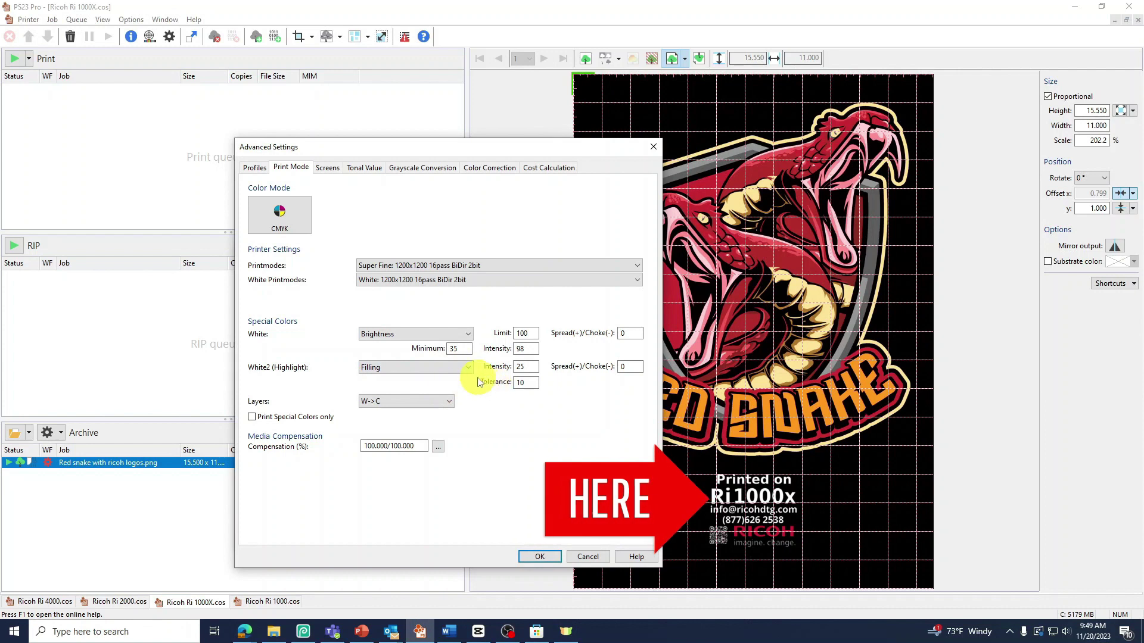
left_click(468, 367)
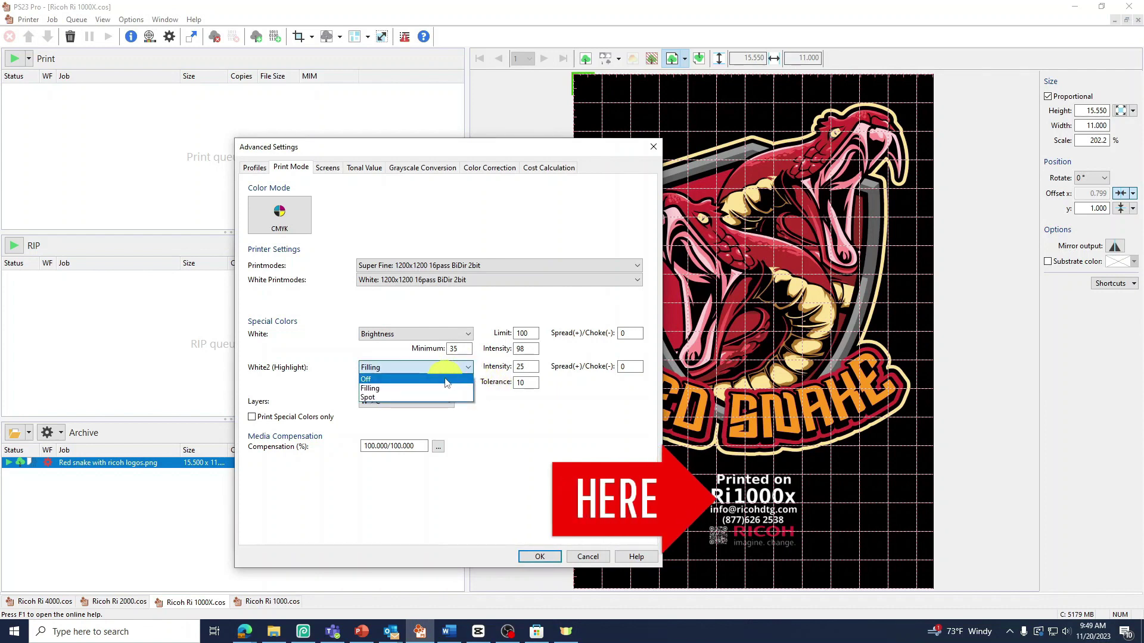
left_click(444, 379)
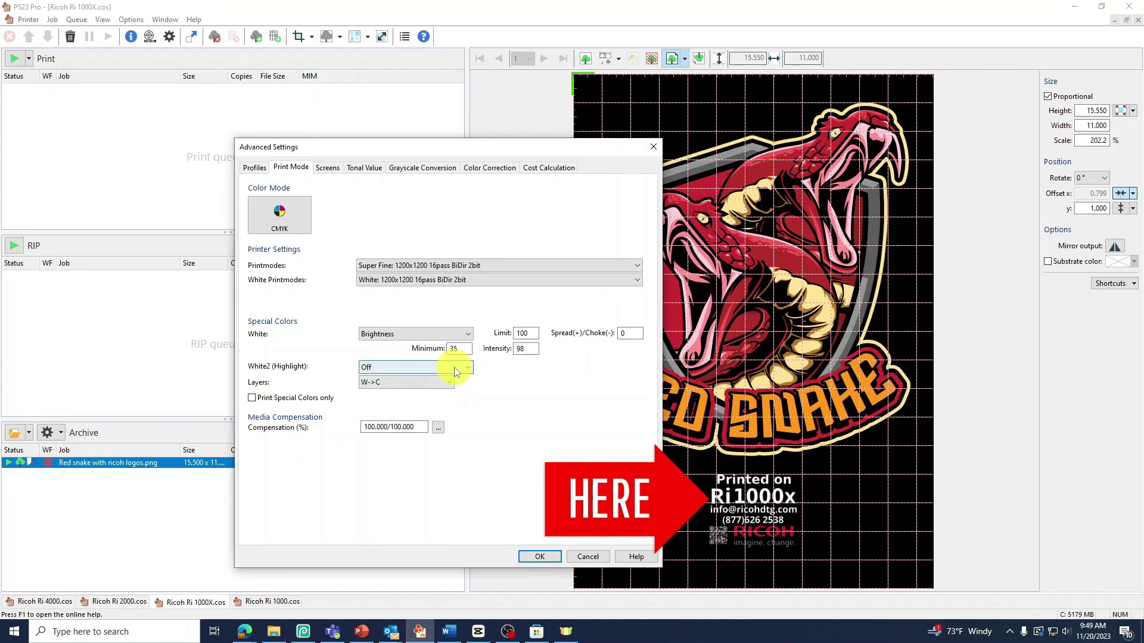
left_click(454, 367)
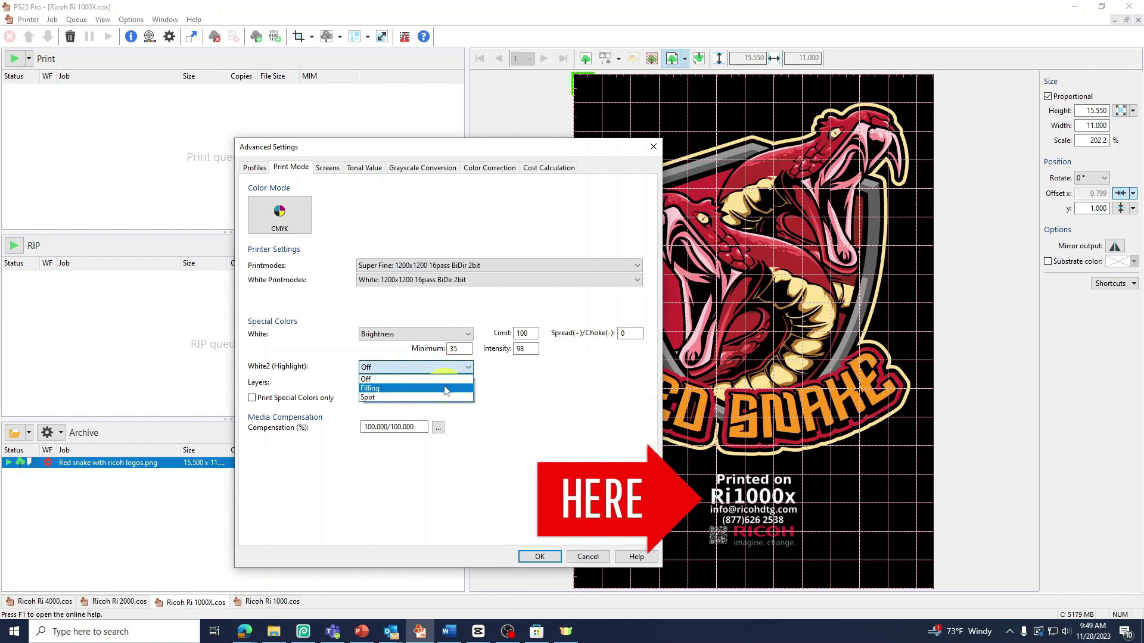
left_click(442, 388)
left_click(468, 367)
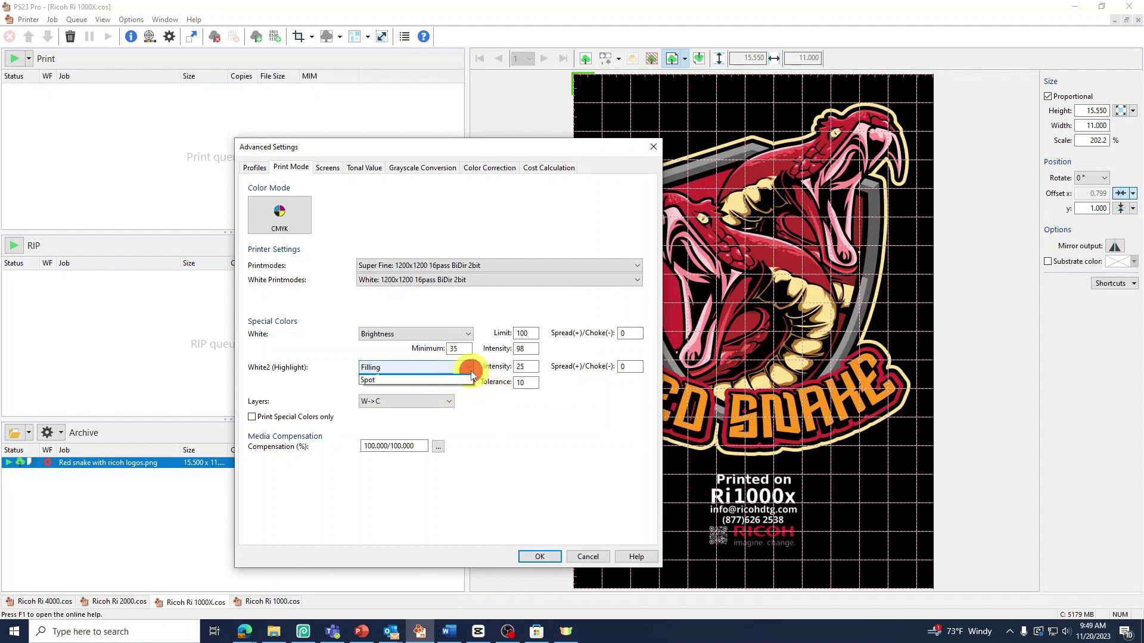
left_click(444, 378)
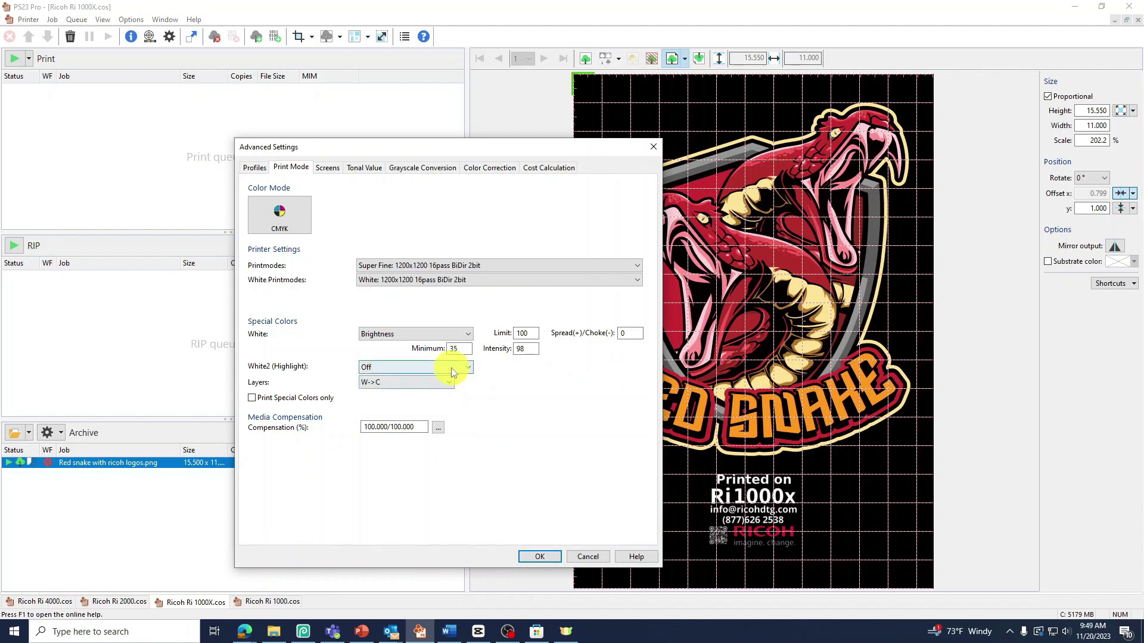
left_click(452, 367)
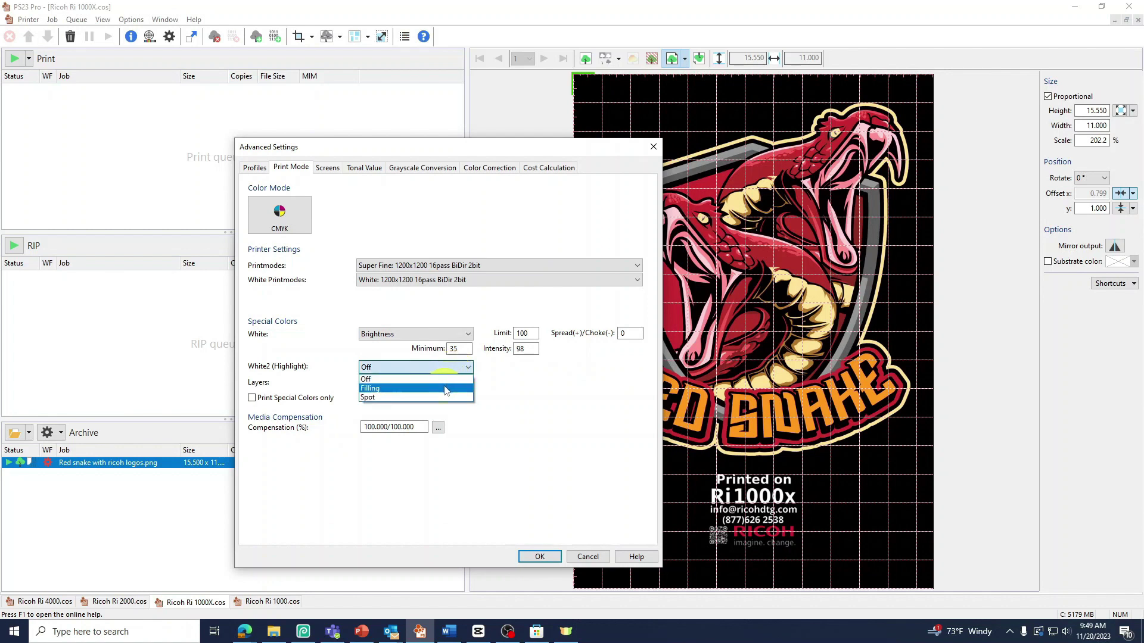
left_click(444, 388)
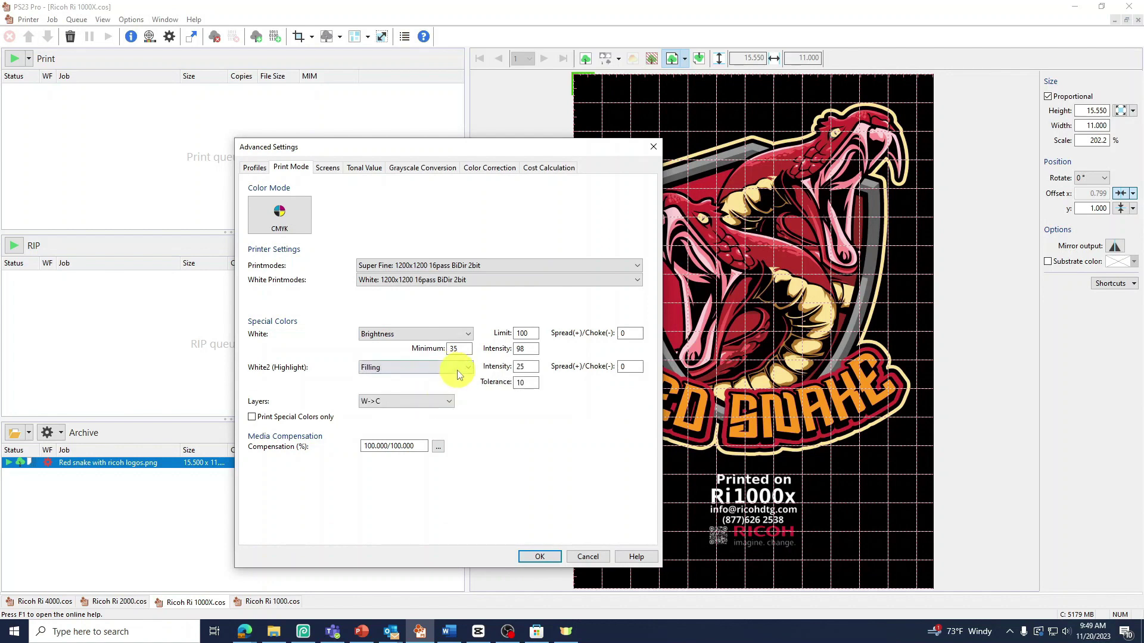
double_click(530, 366)
double_click(529, 382)
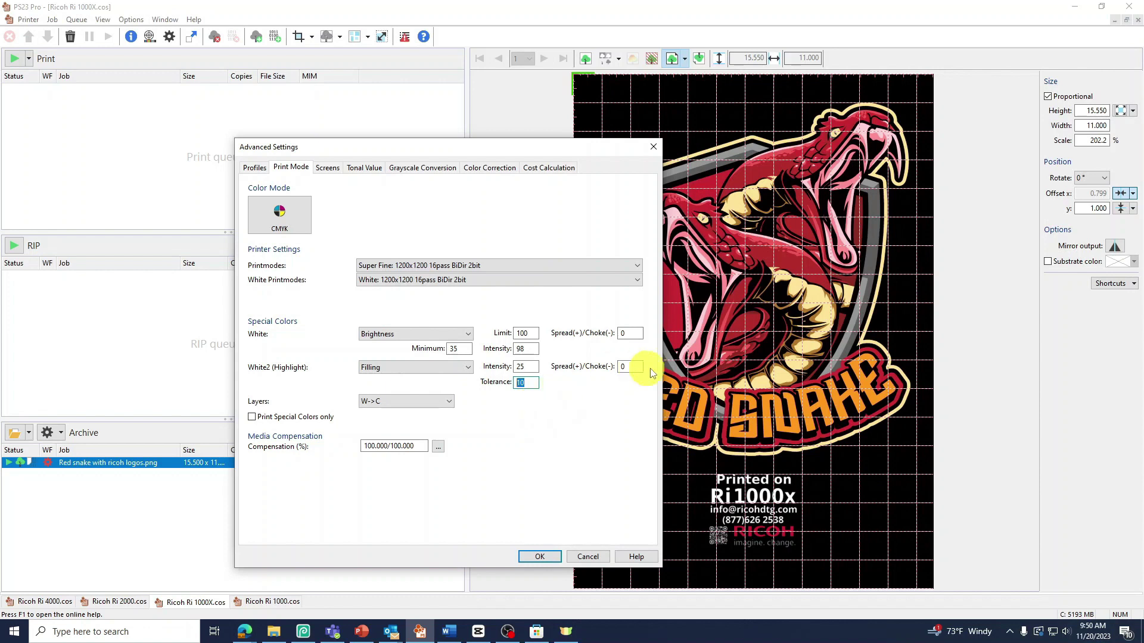
left_click(628, 367)
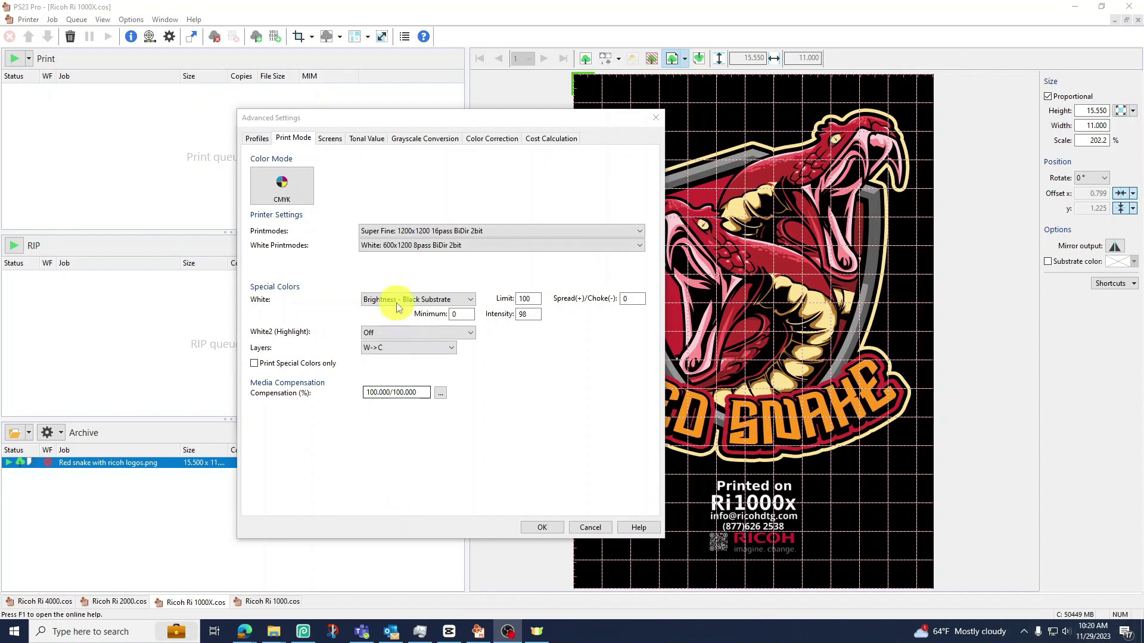
Step: Select the 40% global Contrast under Color Correction and confirm the Advanced Settings
left_click(492, 139)
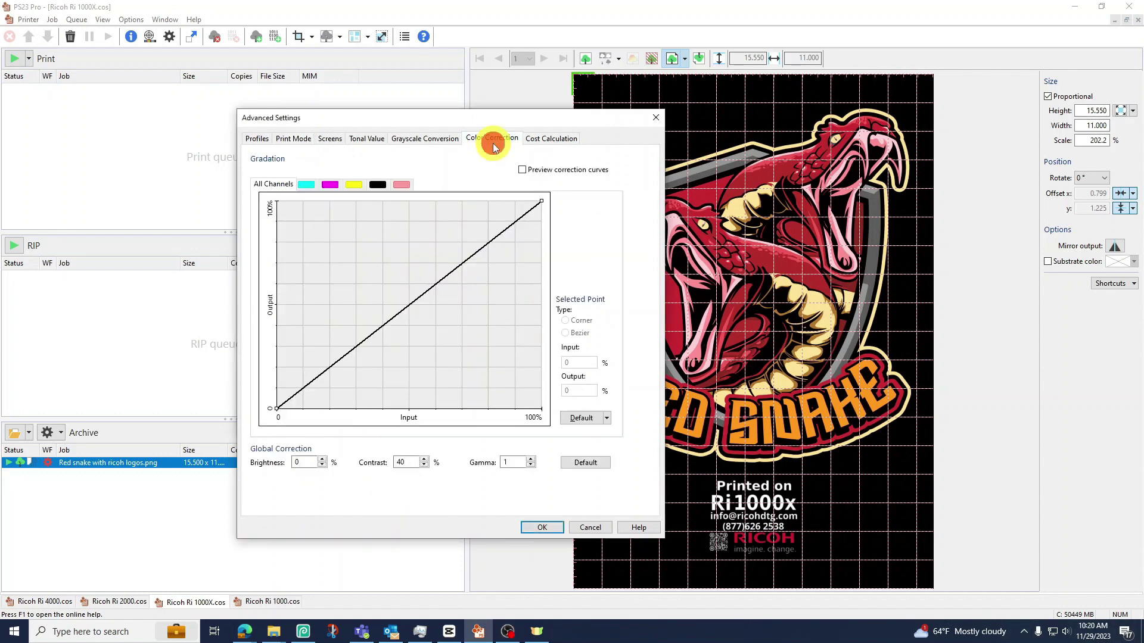
double_click(405, 463)
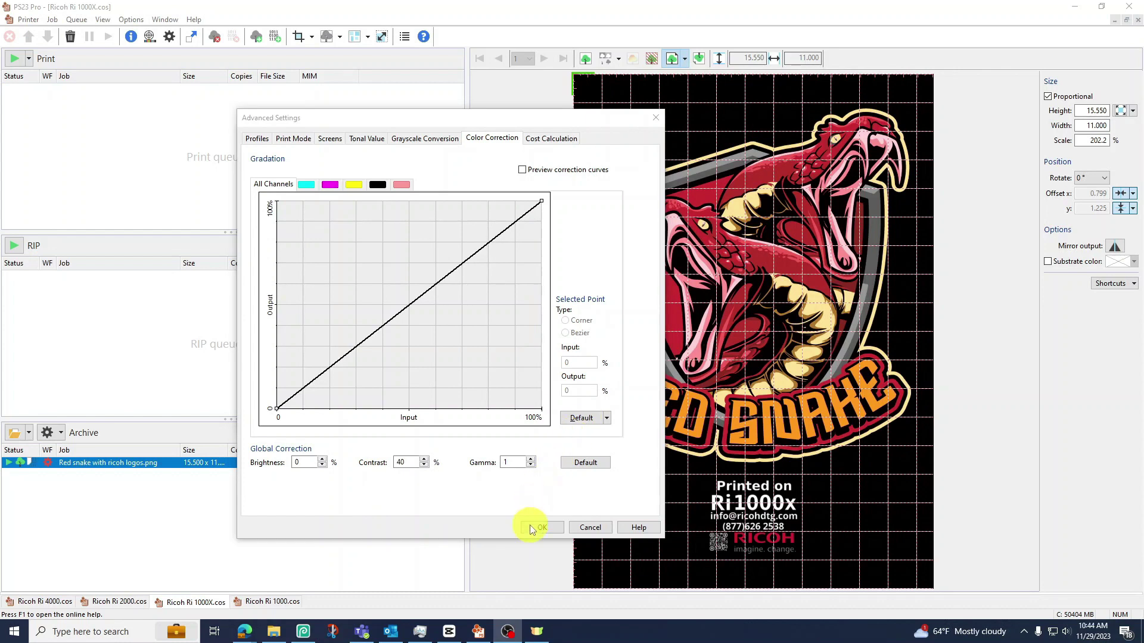
left_click(531, 528)
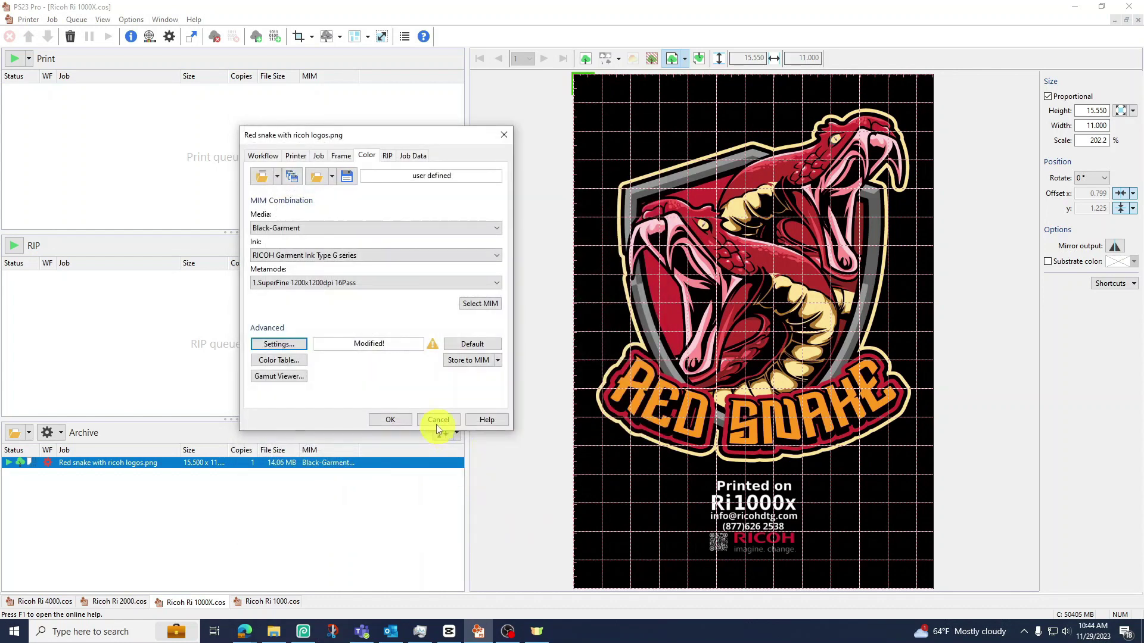
Step: Keep the tuned settings on the Red Snake job and bring up its print actions in the Archive queue
left_click(392, 420)
right_click(183, 463)
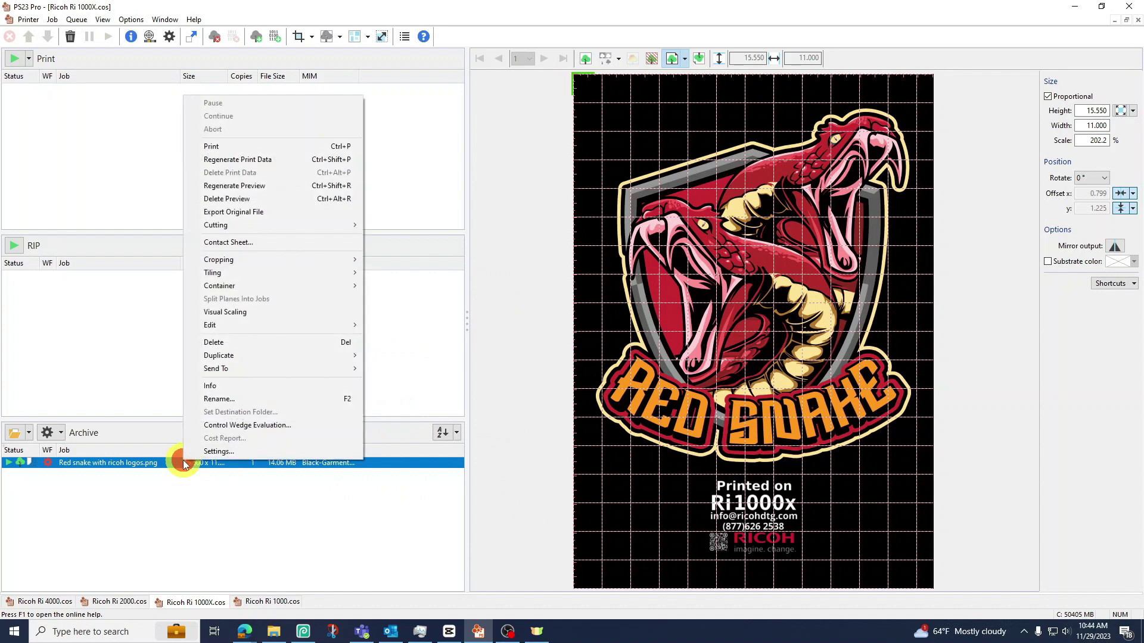